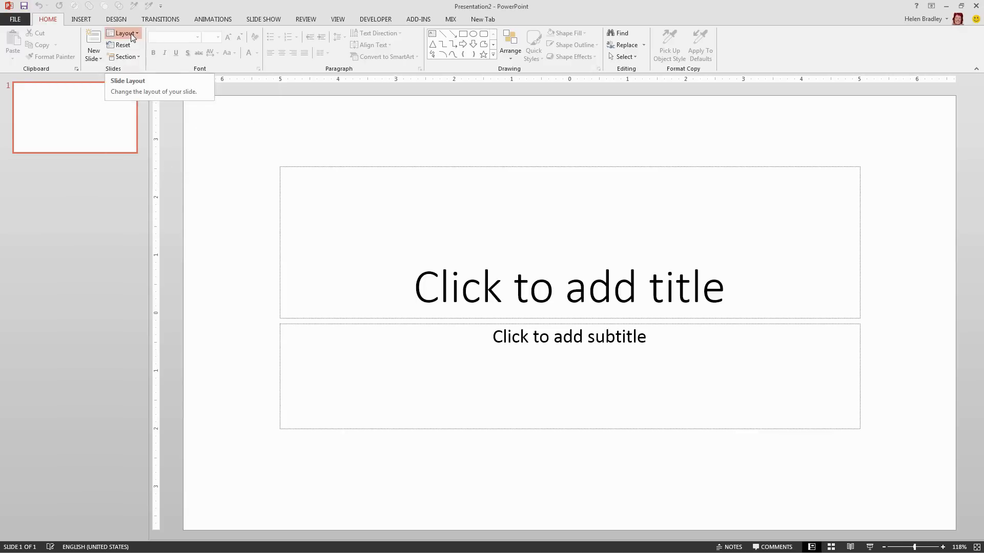
# Change the slide layout to Blank and collapse the slide thumbnails to enlarge the working area.
pyautogui.click(129, 34)
pyautogui.click(132, 163)
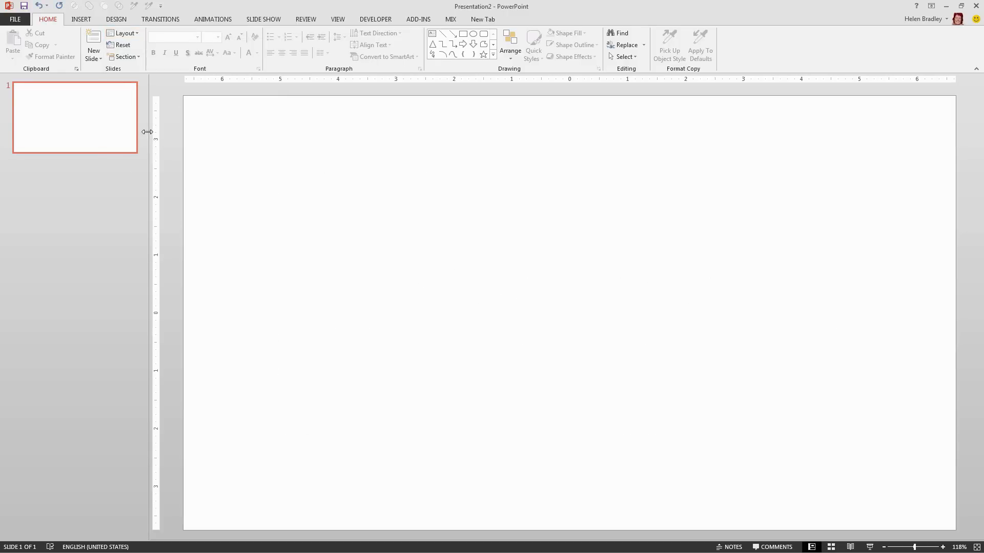
pyautogui.moveTo(147, 131); pyautogui.dragTo(90, 129)
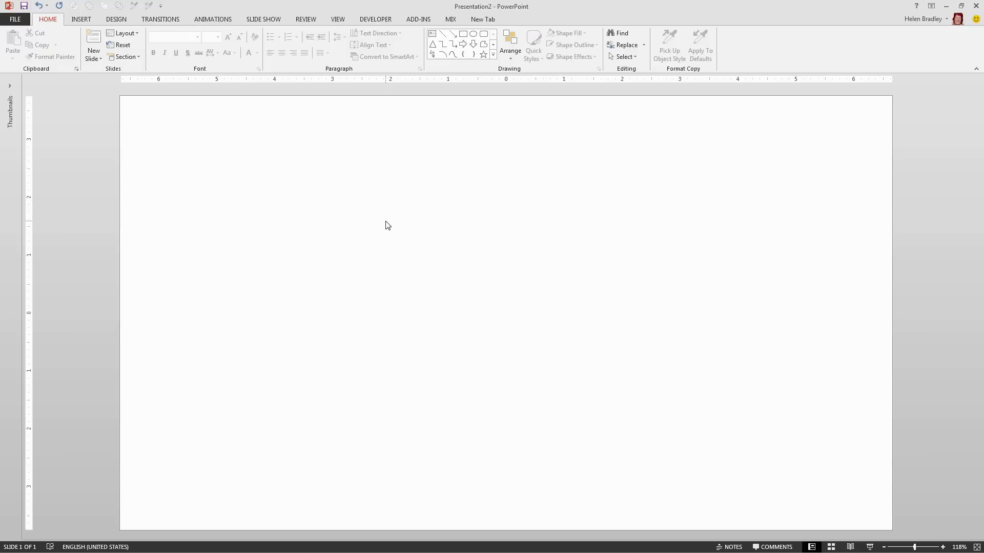
# Draw a tall rounded rectangle on the left half of the slide, nearly the full slide height.
pyautogui.click(483, 34)
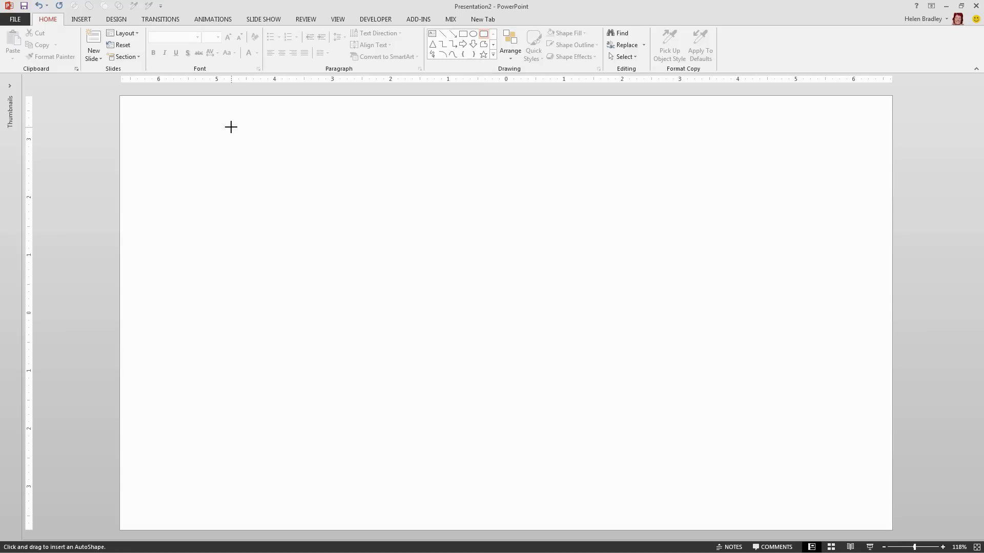
pyautogui.moveTo(230, 127)
pyautogui.mouseDown()
pyautogui.moveTo(404, 483)
pyautogui.moveTo(427, 479)
pyautogui.mouseUp()
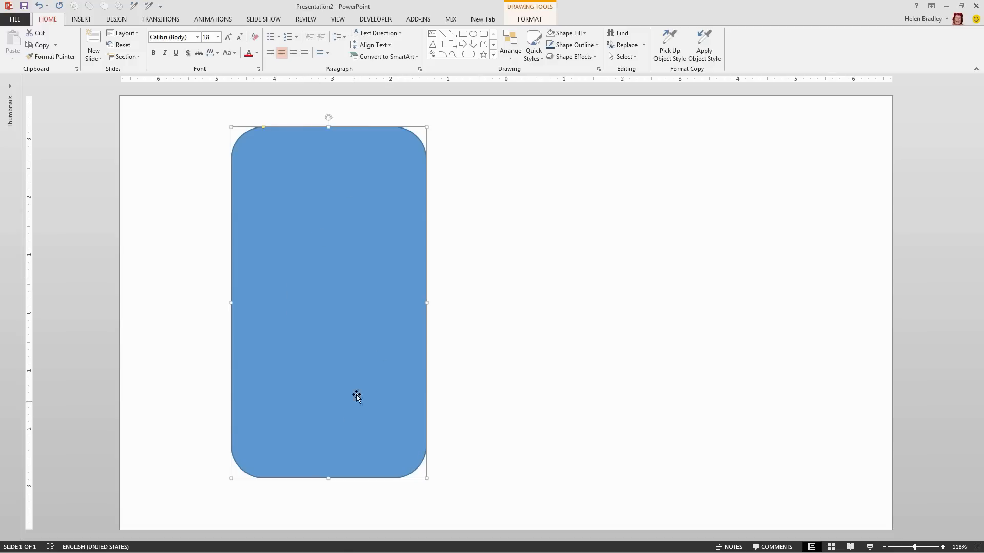
# Draw a rectangle about 5.3" tall and 2.98" wide, centre it over the rounded rectangle and give it the gold shape style.
pyautogui.click(463, 35)
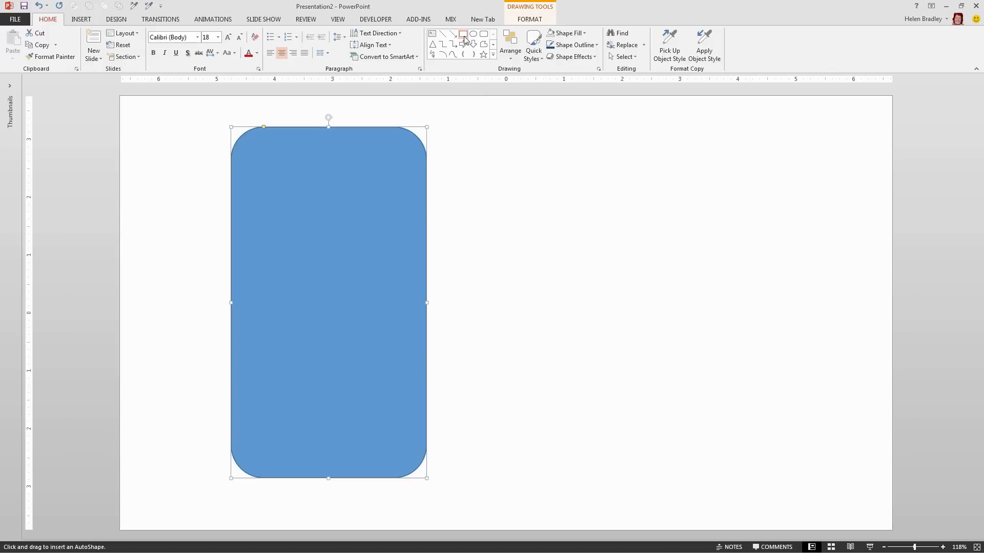
pyautogui.moveTo(496, 153); pyautogui.dragTo(669, 460)
pyautogui.moveTo(626, 417); pyautogui.dragTo(372, 415)
pyautogui.click(529, 20)
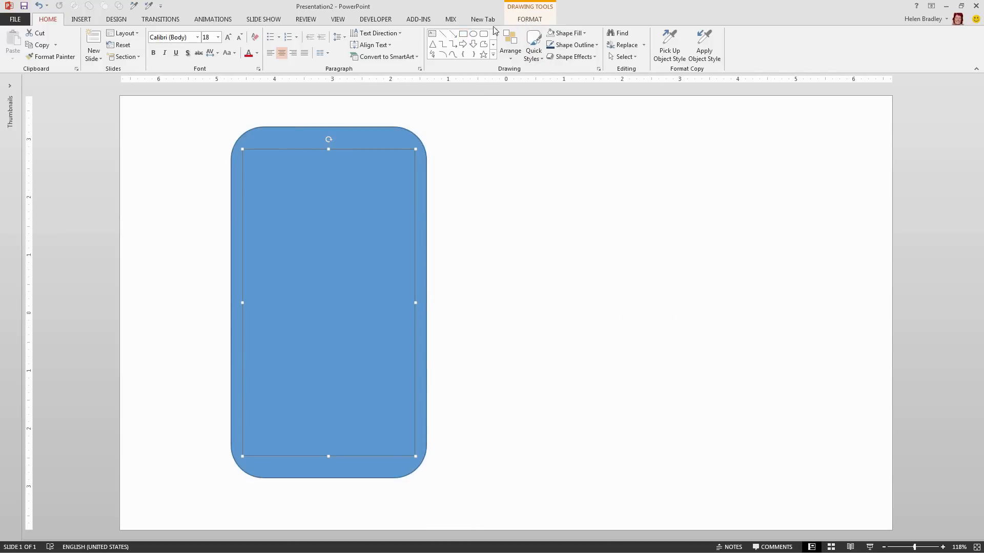
pyautogui.click(266, 44)
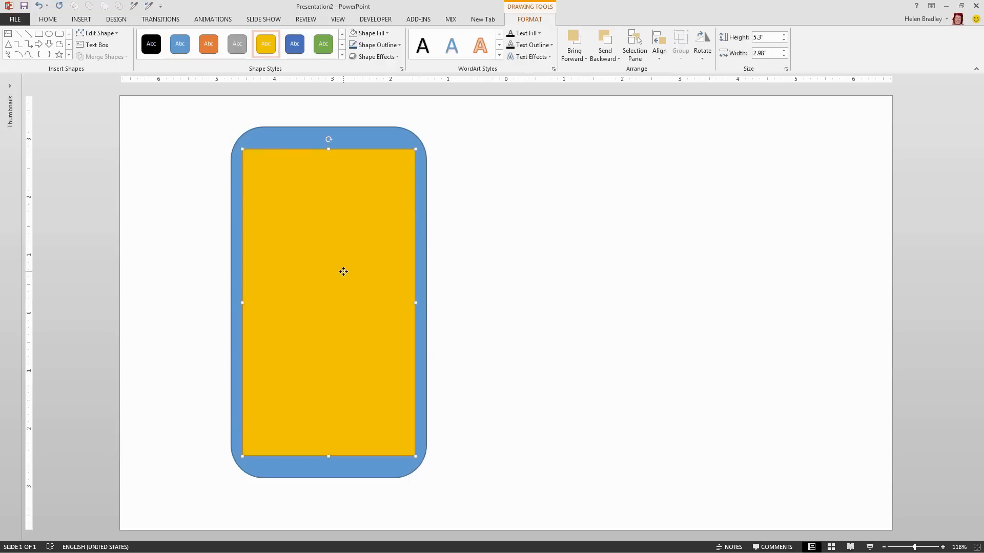
# Shorten the gold rectangle from its top edge to about 5.19" and move it off the rounded rectangle to its right.
pyautogui.moveTo(343, 270); pyautogui.dragTo(343, 275)
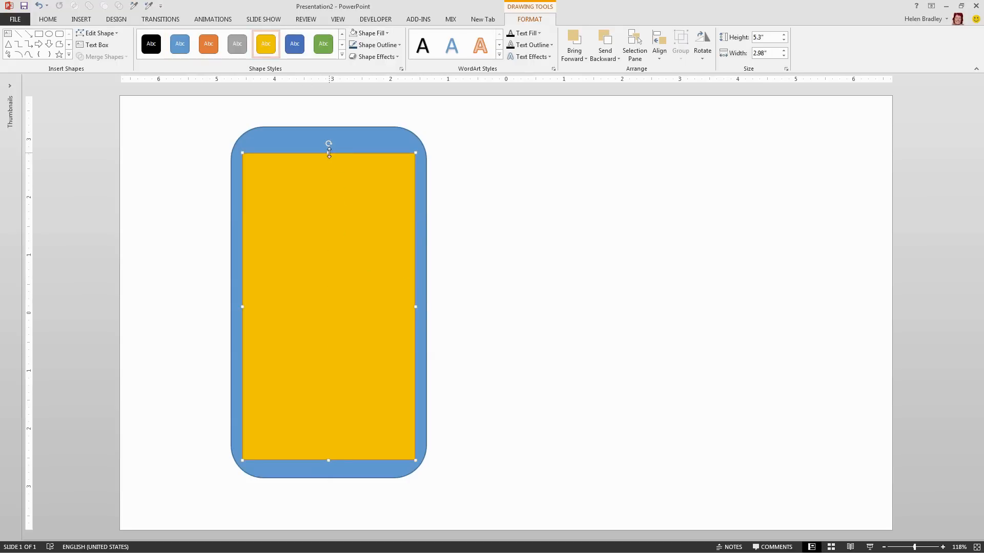
pyautogui.moveTo(329, 154); pyautogui.dragTo(327, 158)
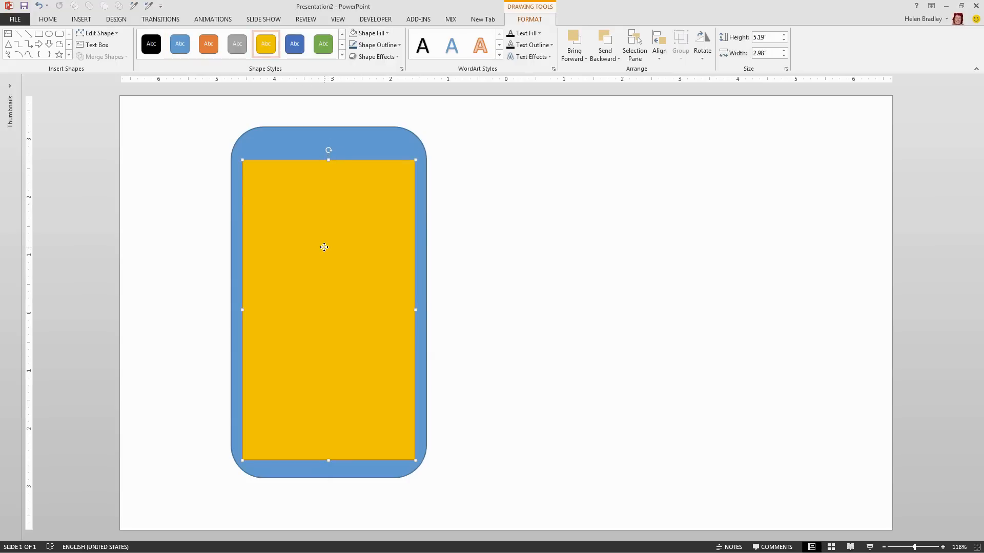
pyautogui.moveTo(324, 246); pyautogui.dragTo(325, 244)
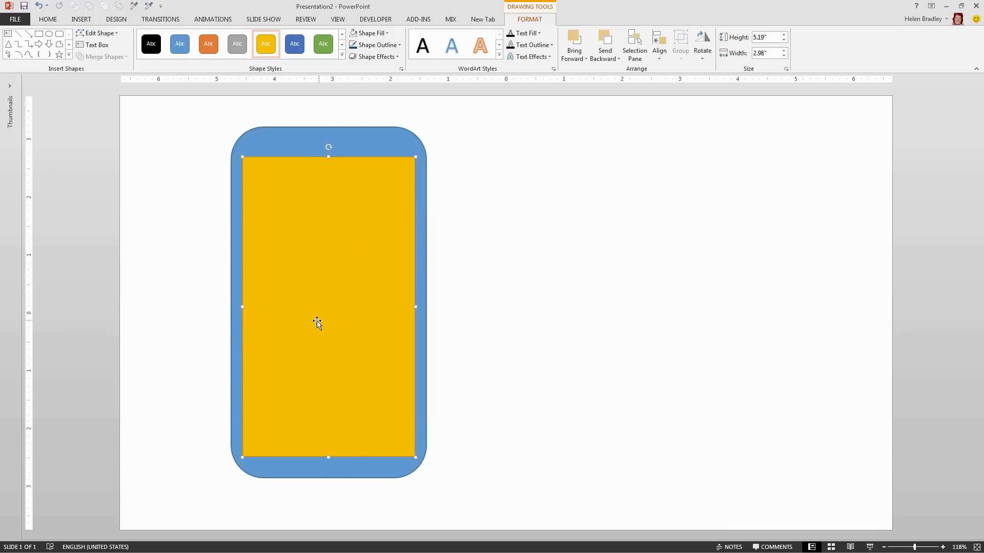
pyautogui.moveTo(311, 323); pyautogui.dragTo(562, 320)
pyautogui.click(732, 398)
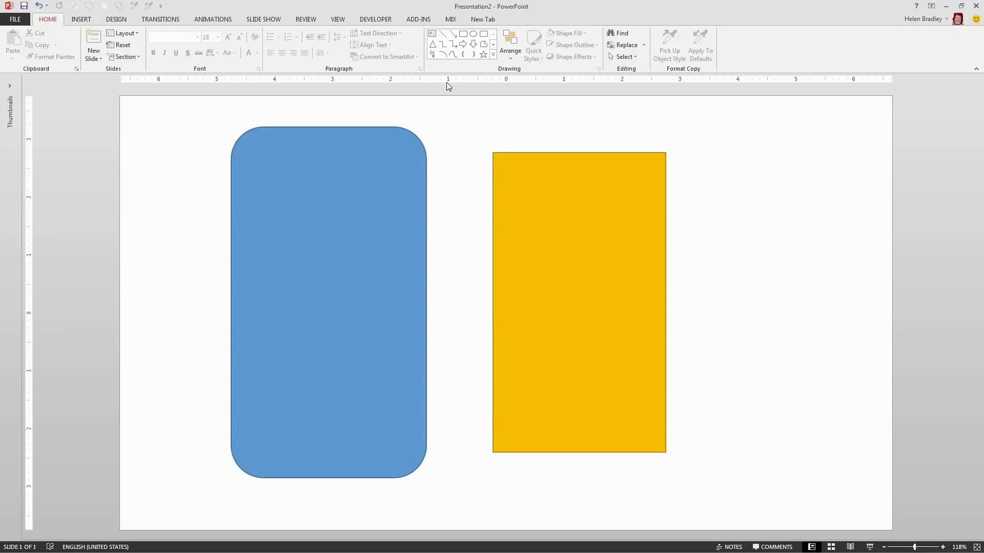
# Draw a closed freeform shape over the gold rectangle's lower-left half, with a diagonal edge from its top-left to its bottom-right corner.
pyautogui.click(485, 45)
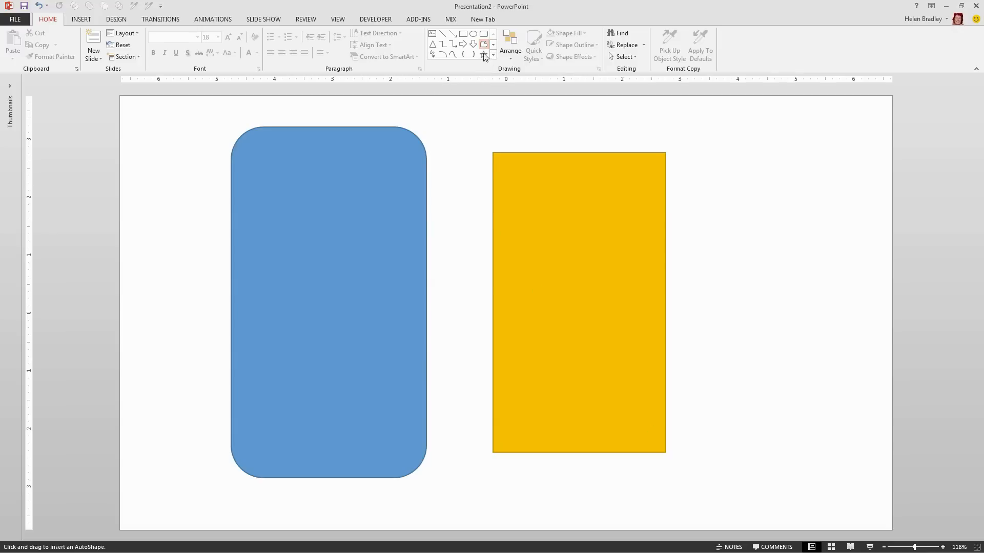
pyautogui.click(491, 153)
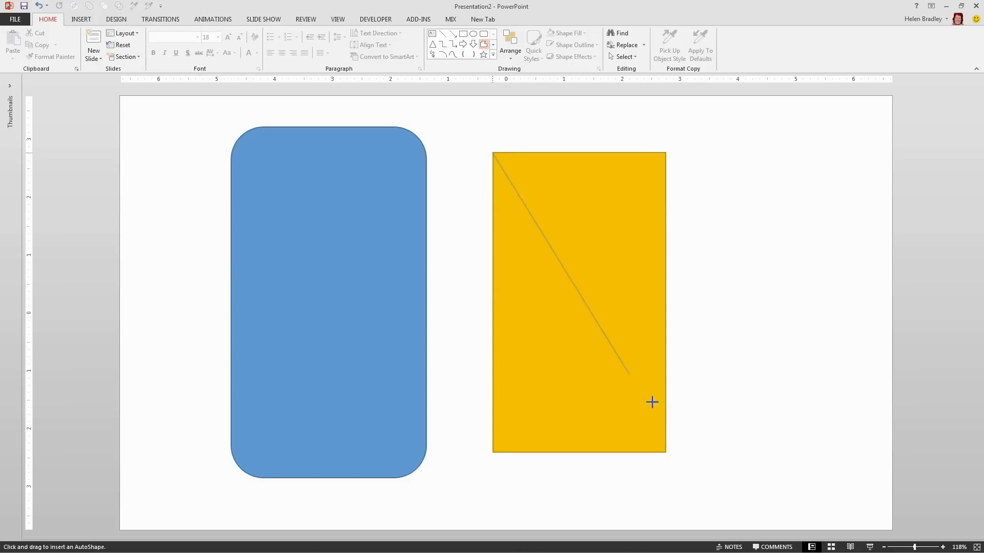
pyautogui.click(666, 452)
pyautogui.click(459, 488)
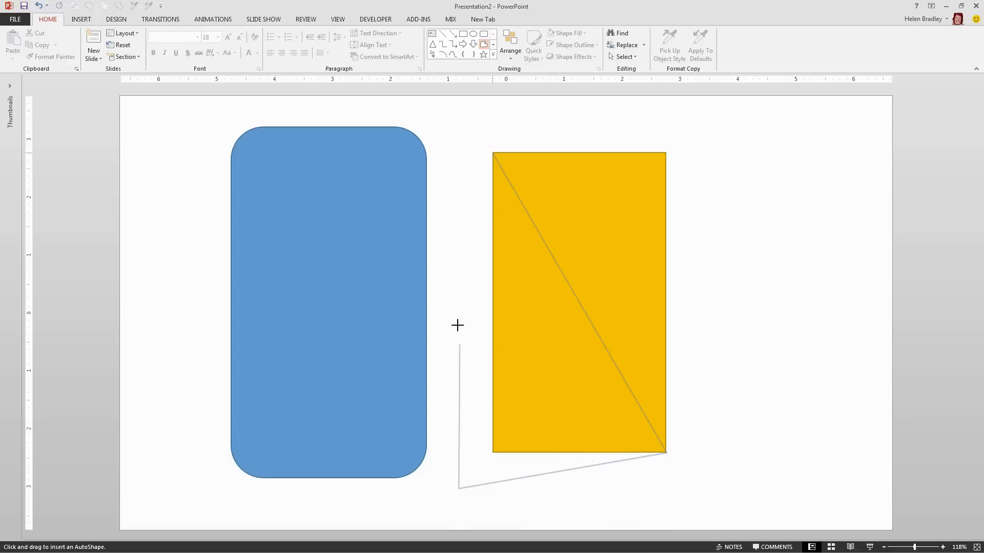
pyautogui.click(465, 147)
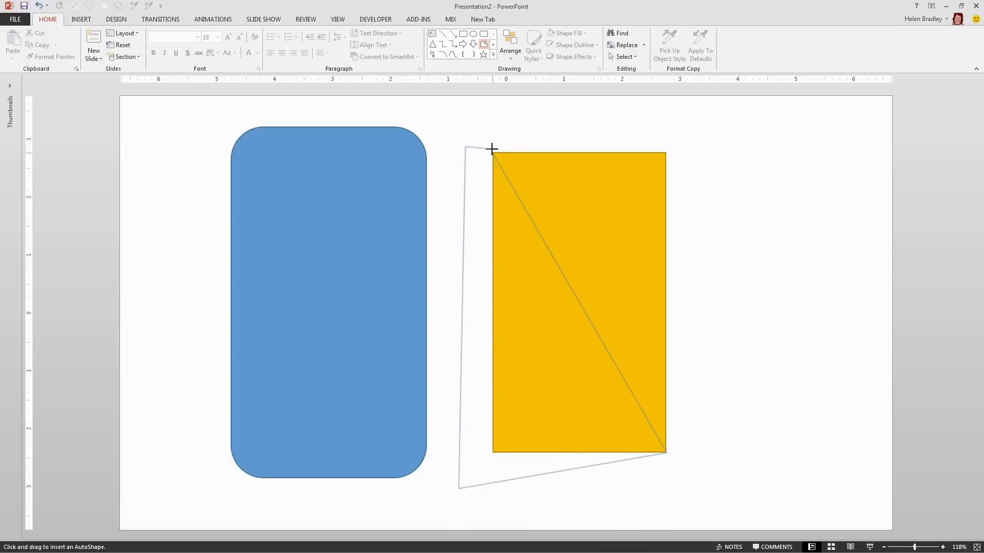
pyautogui.click(492, 149)
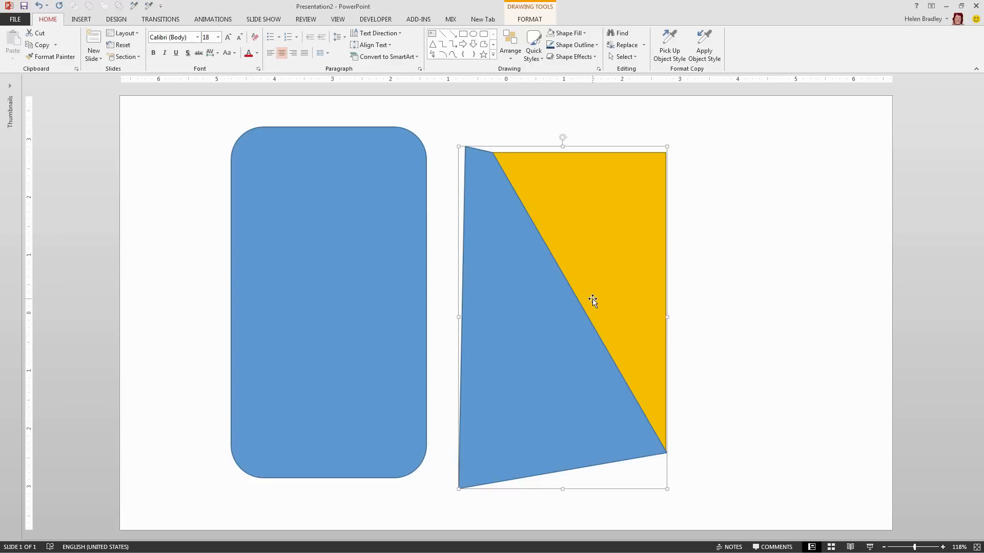
pyautogui.click(717, 293)
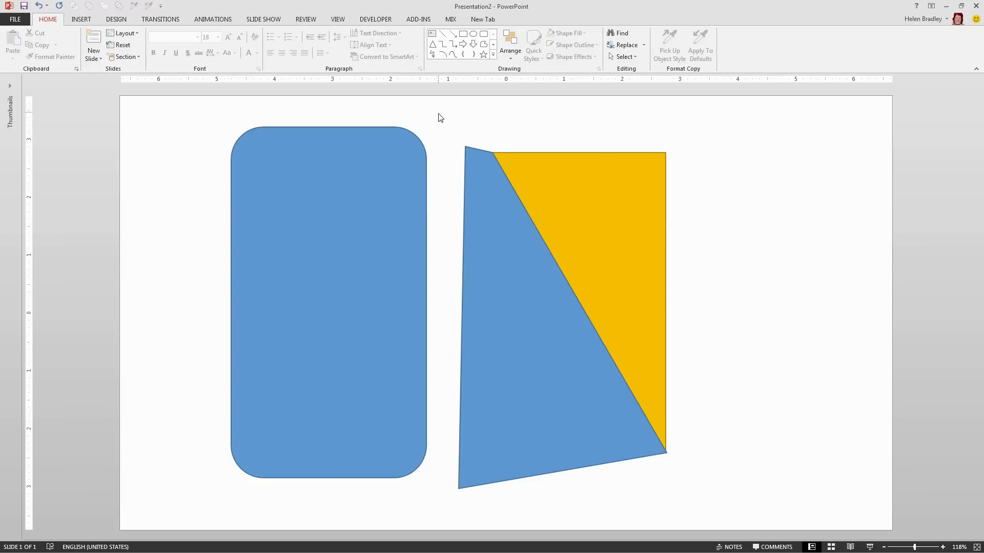
# Split the gold rectangle and the freeform shape into separate pieces with the Fragment merge operation.
pyautogui.moveTo(442, 122); pyautogui.dragTo(719, 517)
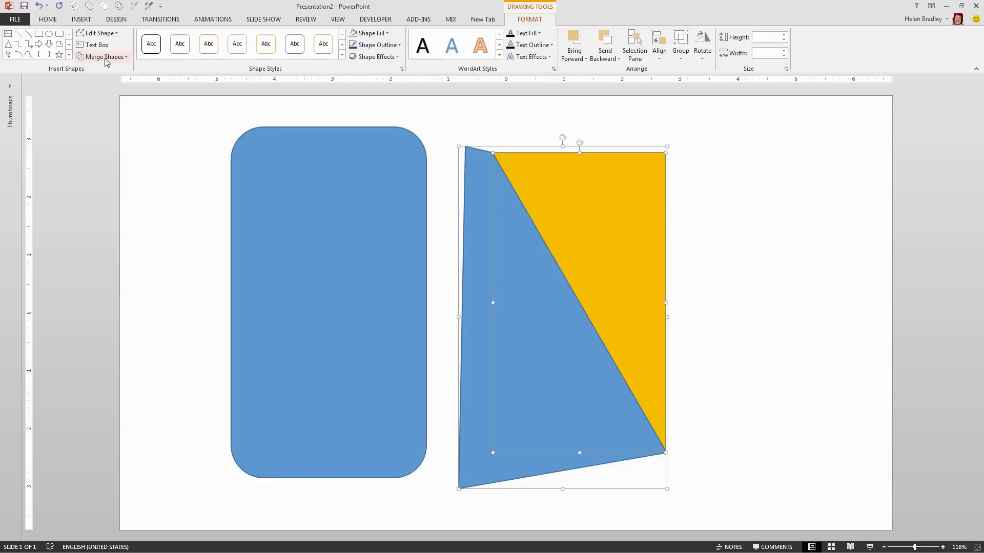
pyautogui.click(107, 60)
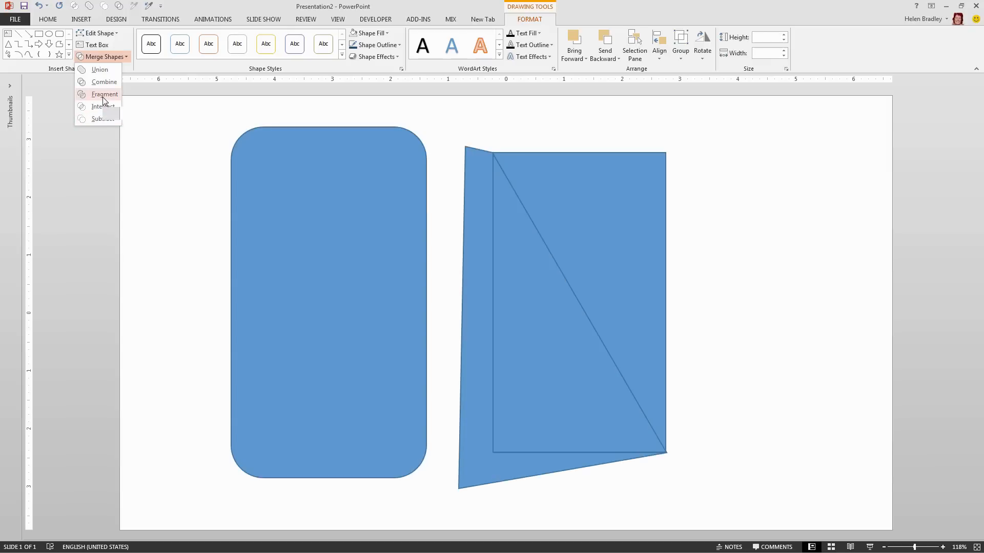
pyautogui.click(103, 97)
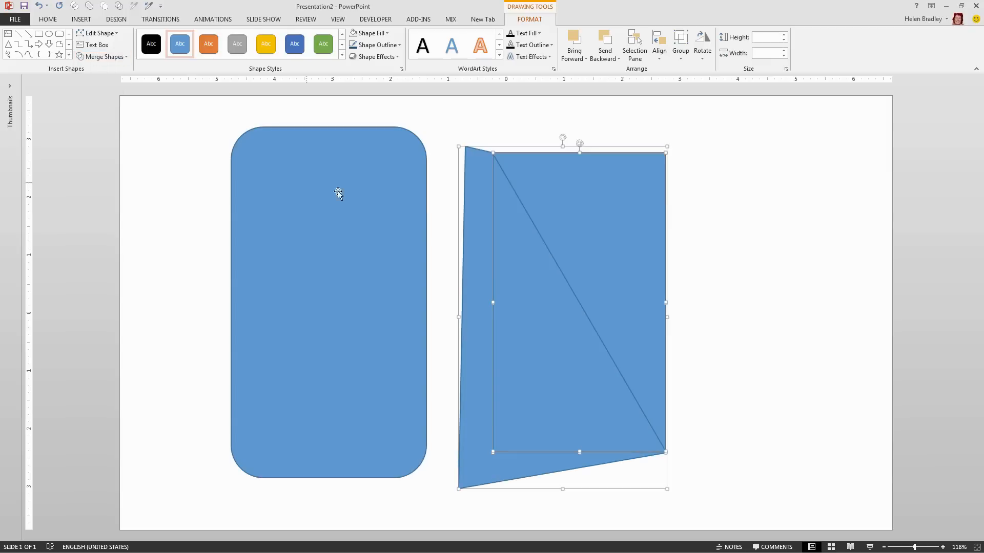
pyautogui.click(741, 348)
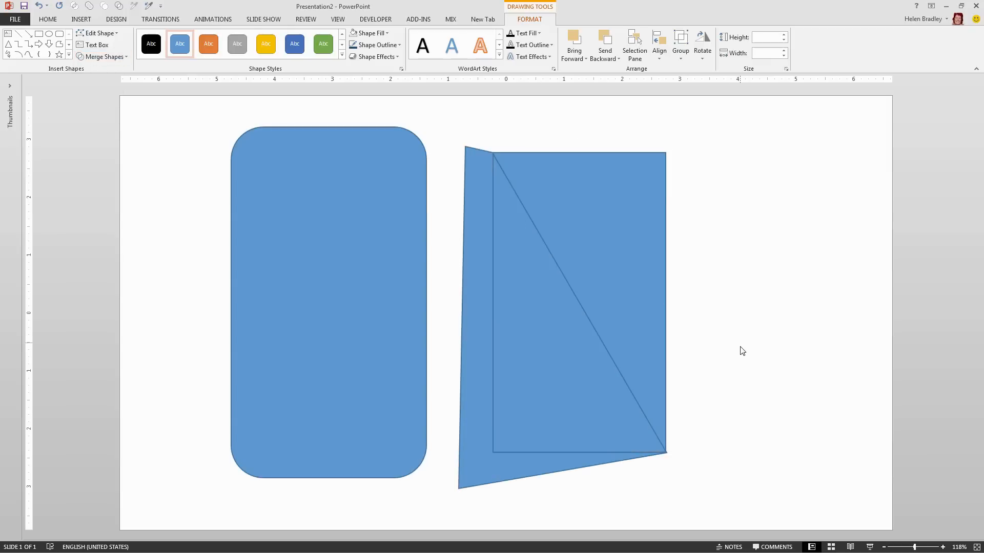
# Pull the two triangles apart from the fragmented shape and delete the leftover L-shaped piece.
pyautogui.click(481, 306)
pyautogui.click(619, 276)
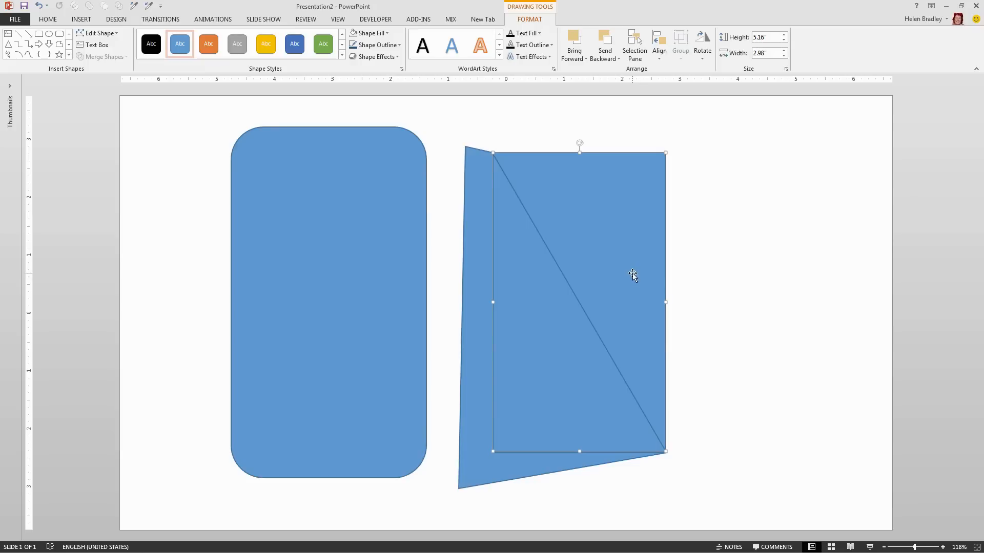
pyautogui.moveTo(633, 275); pyautogui.dragTo(778, 256)
pyautogui.click(543, 377)
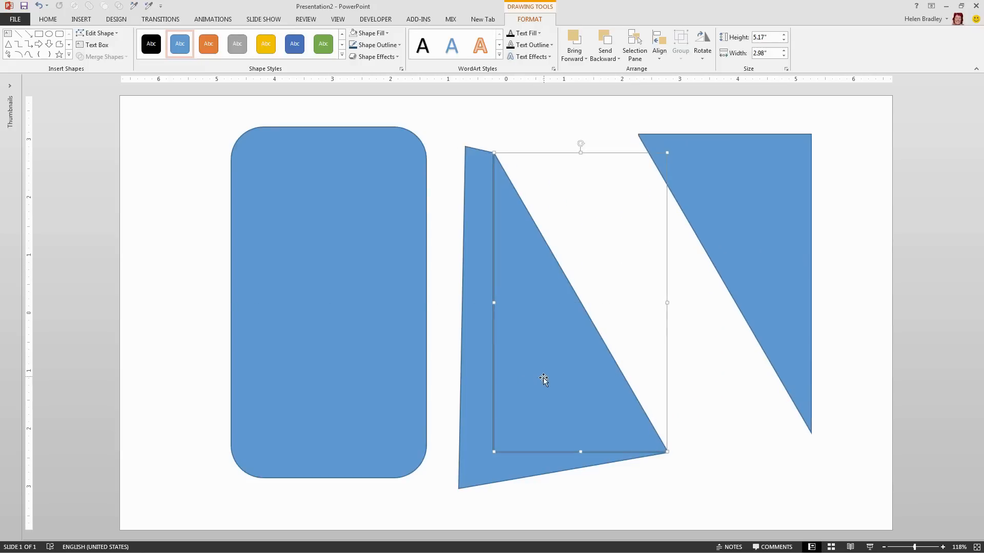
pyautogui.moveTo(544, 377); pyautogui.dragTo(626, 374)
pyautogui.click(494, 477)
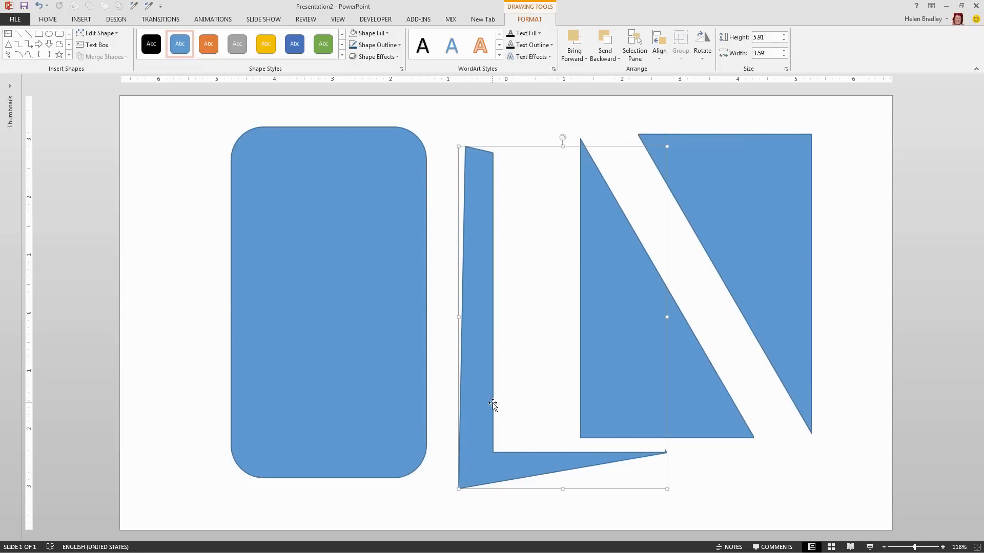
pyautogui.press('Delete')
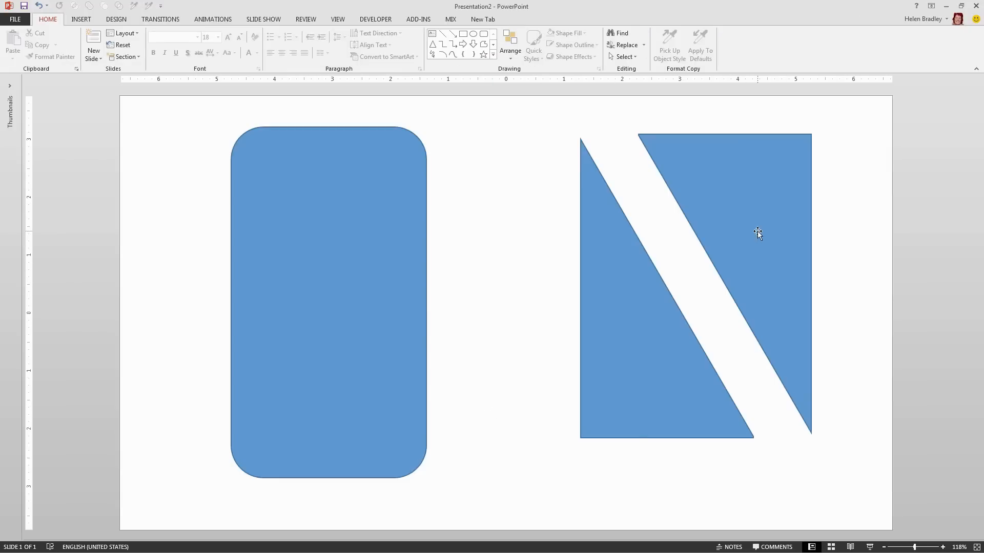
# Move the upper-right triangle back against the lower-left triangle so the two form a rectangle.
pyautogui.moveTo(757, 231); pyautogui.dragTo(718, 252)
pyautogui.click(487, 347)
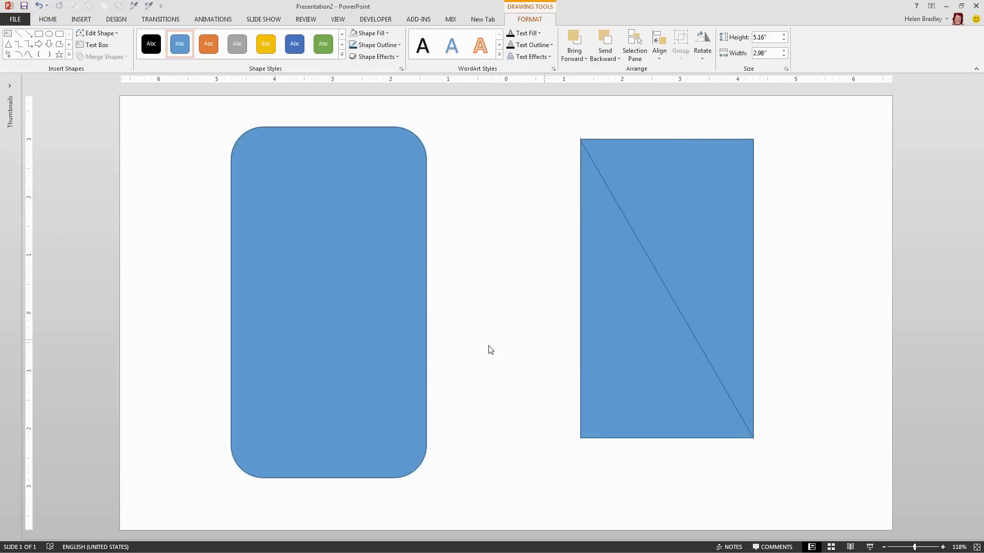
pyautogui.click(597, 343)
pyautogui.click(797, 383)
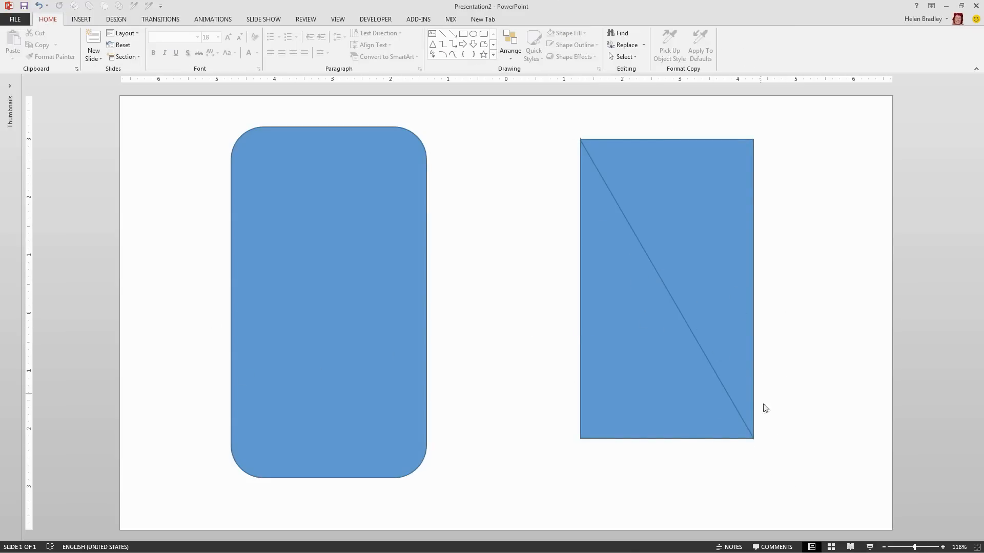
# Remove the outline from both triangles of the divided rectangle.
pyautogui.moveTo(798, 472); pyautogui.dragTo(525, 105)
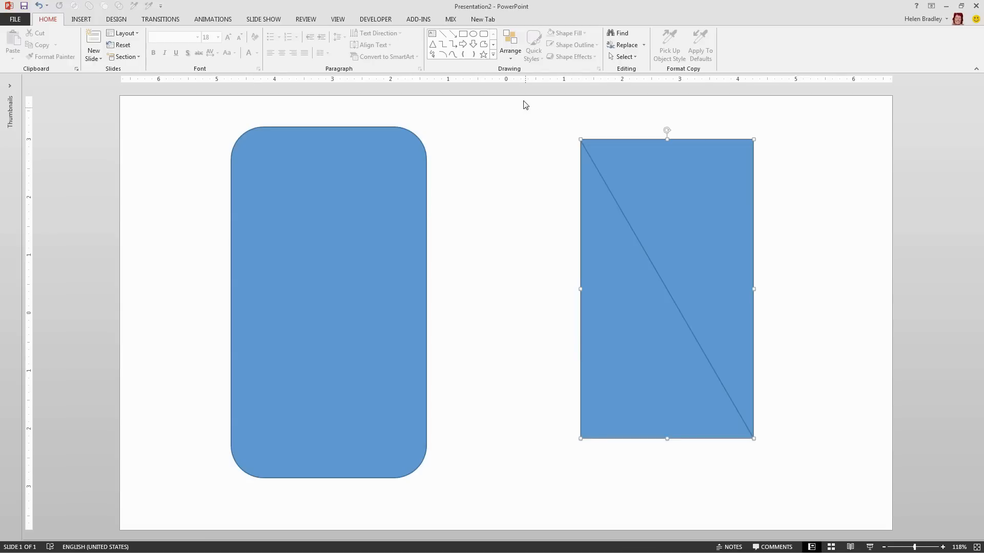
pyautogui.click(529, 19)
pyautogui.click(376, 45)
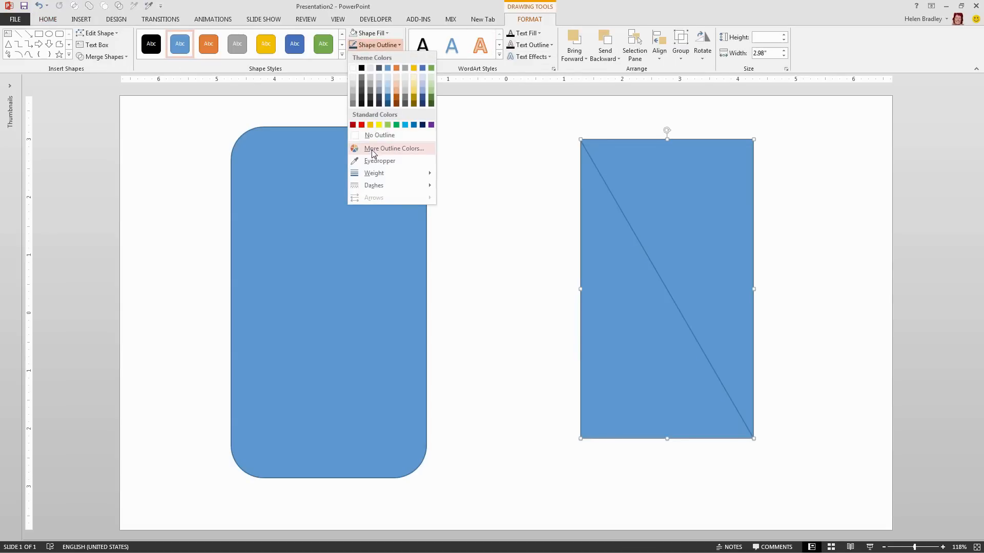
pyautogui.click(370, 136)
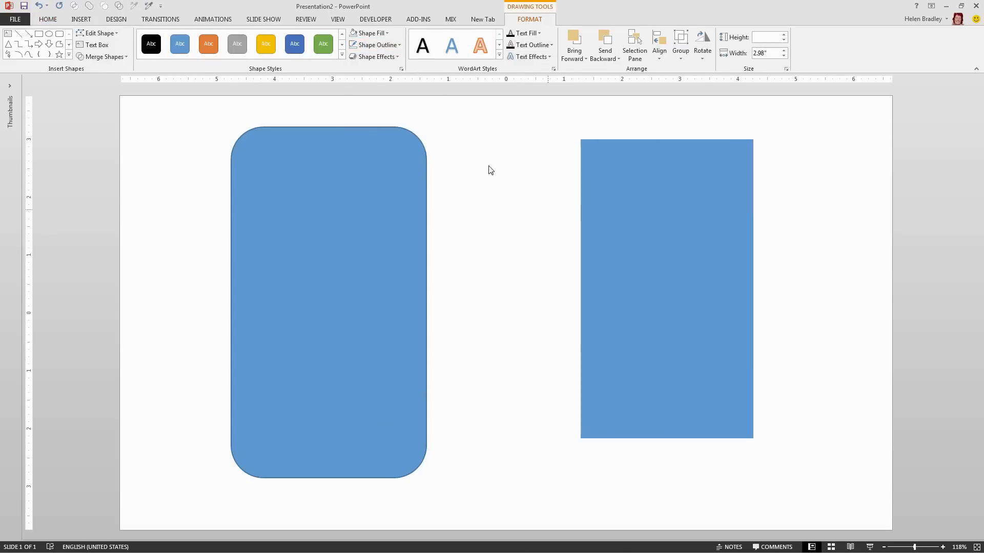
# Move the upper-right triangle slightly to the right, leaving a narrow diagonal gap beside the lower-left triangle.
pyautogui.click(617, 337)
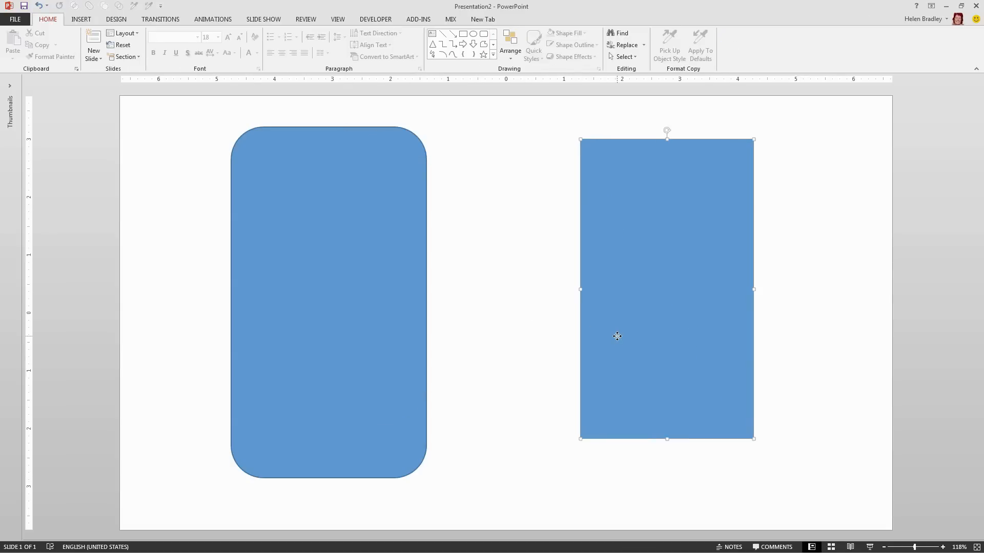
pyautogui.click(785, 288)
pyautogui.moveTo(696, 208); pyautogui.dragTo(716, 207)
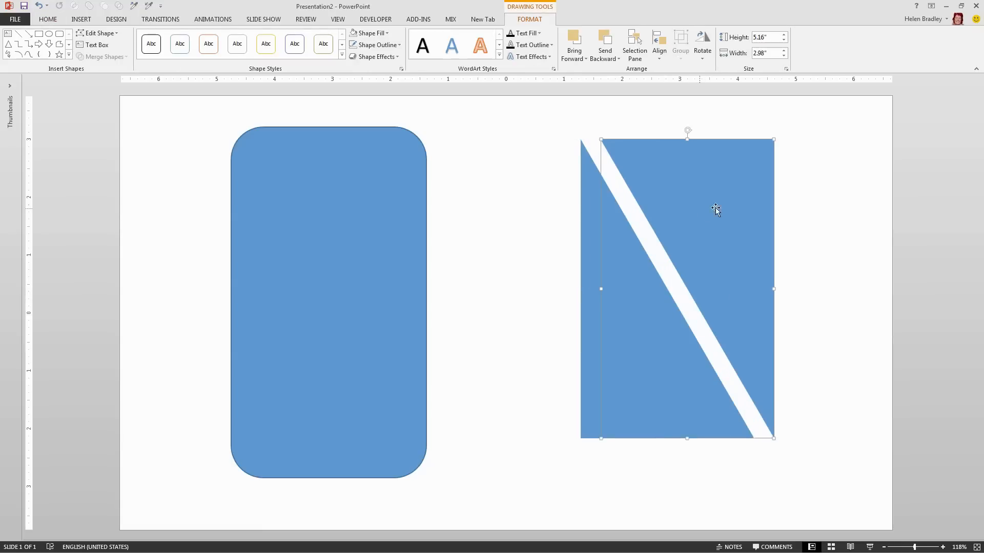
# Fill the lower-left triangle with a medium grey from the standard colors.
pyautogui.moveTo(636, 273); pyautogui.dragTo(626, 289)
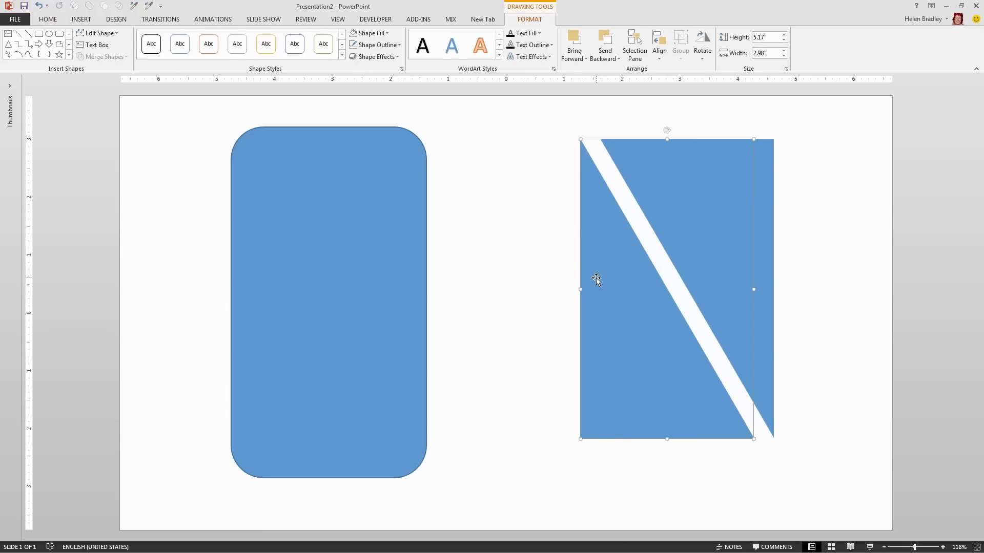
pyautogui.click(342, 55)
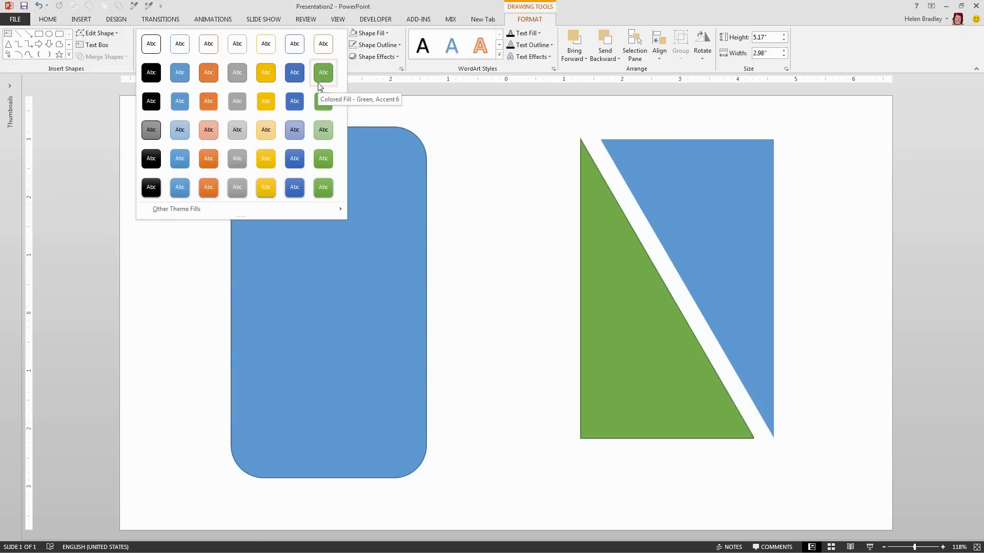
pyautogui.click(371, 34)
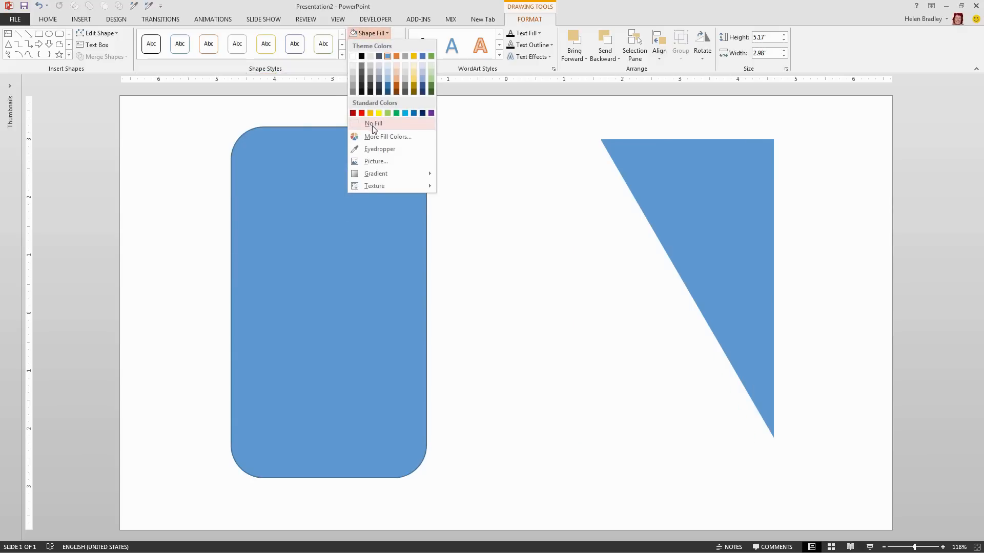
pyautogui.click(383, 137)
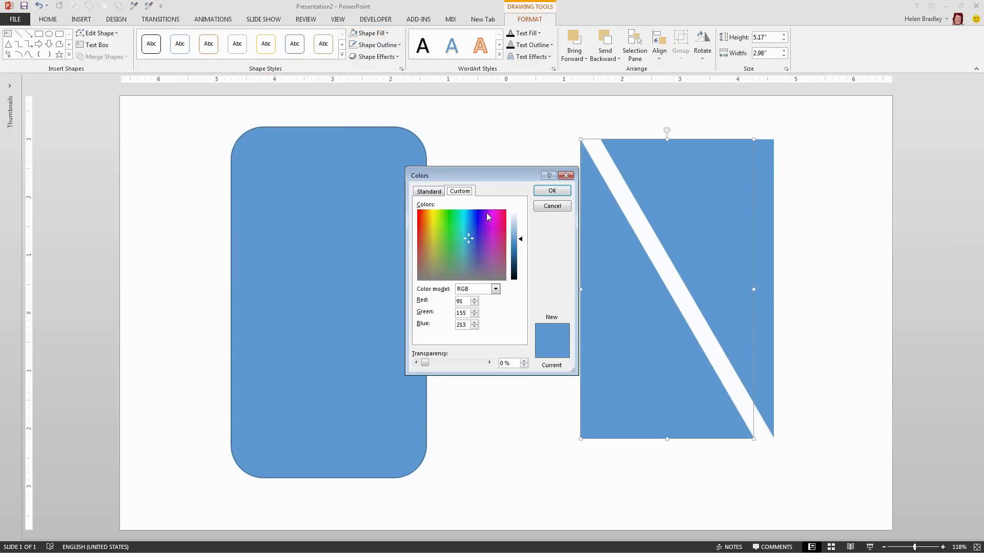
pyautogui.click(429, 191)
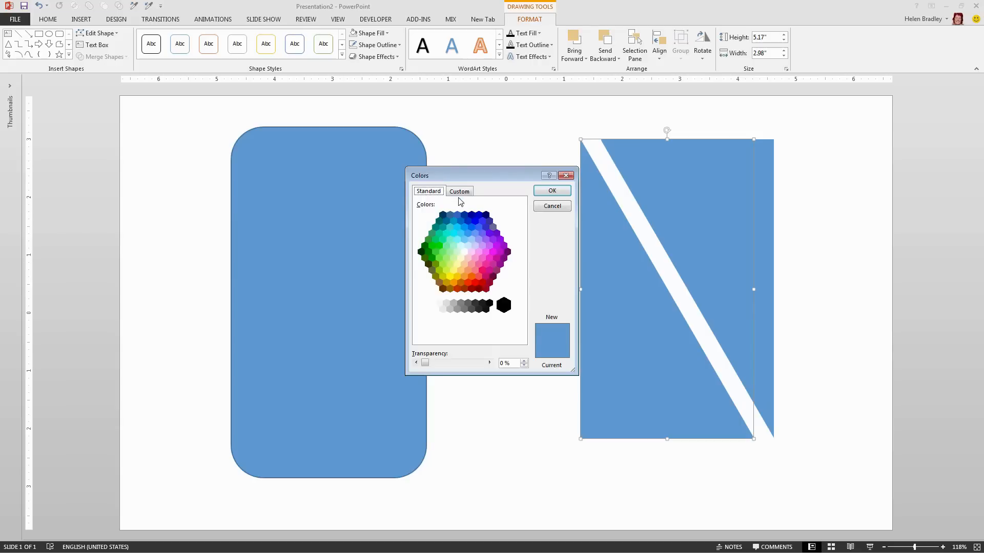
pyautogui.doubleClick(454, 305)
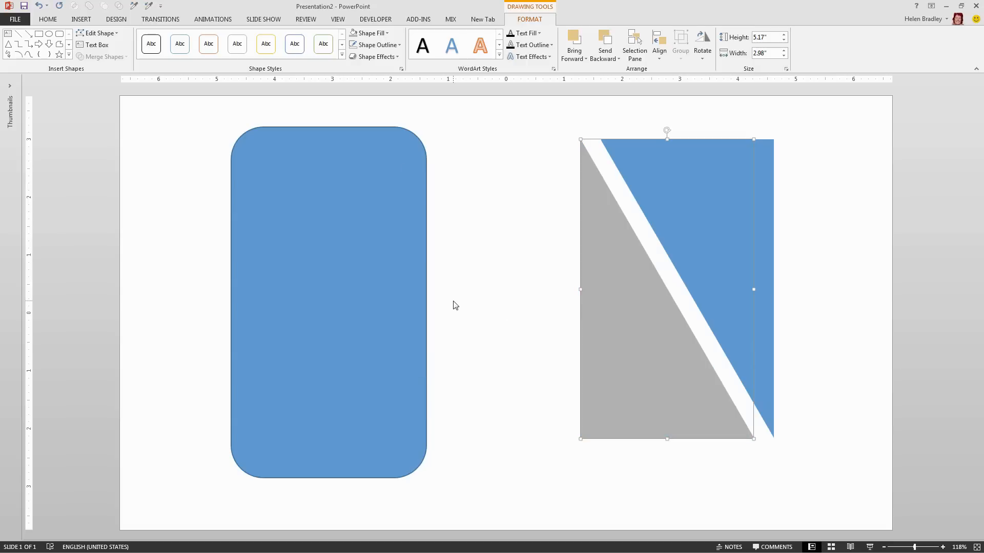
# Fill the upper-right triangle with a light grey from the standard colors.
pyautogui.click(672, 221)
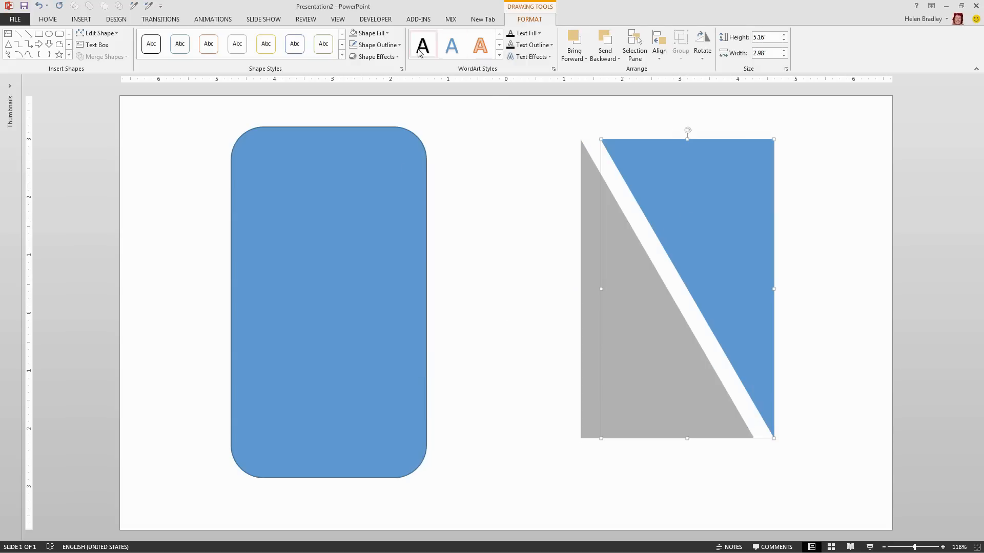
pyautogui.click(375, 37)
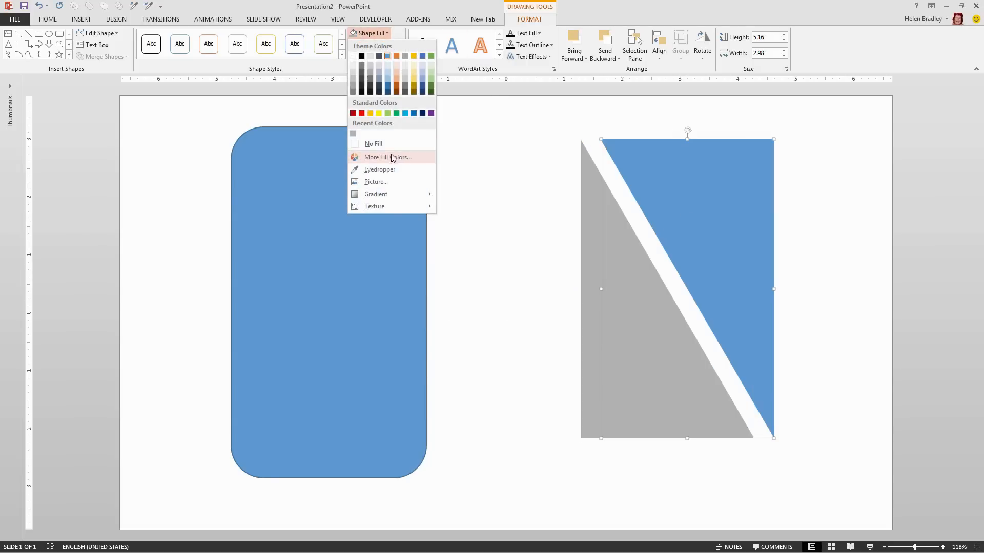
pyautogui.click(398, 157)
pyautogui.click(425, 193)
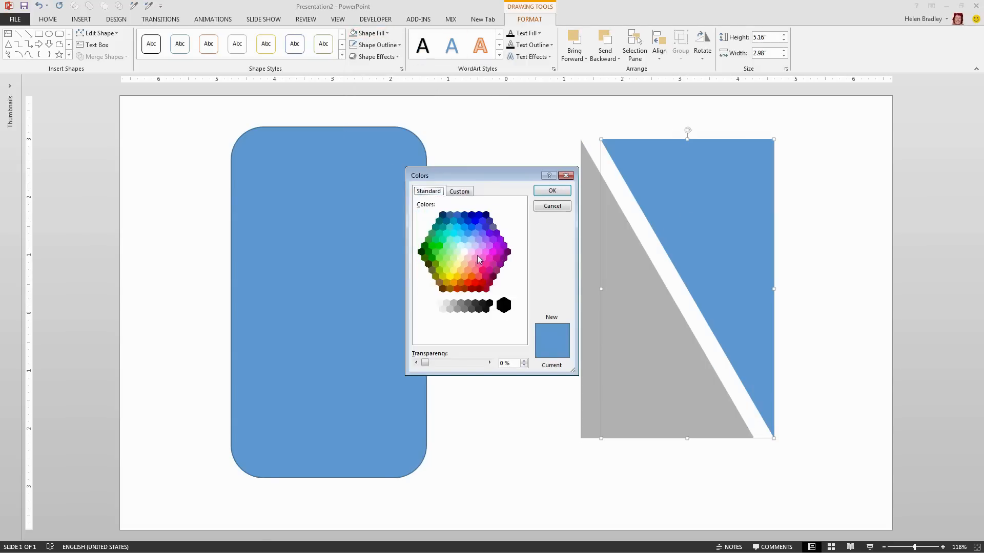
pyautogui.click(443, 310)
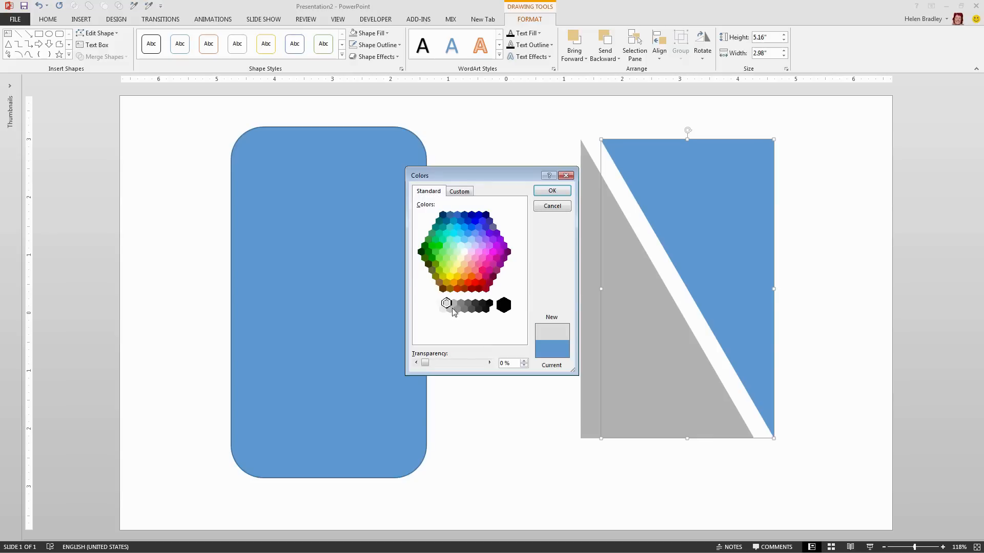
pyautogui.click(553, 191)
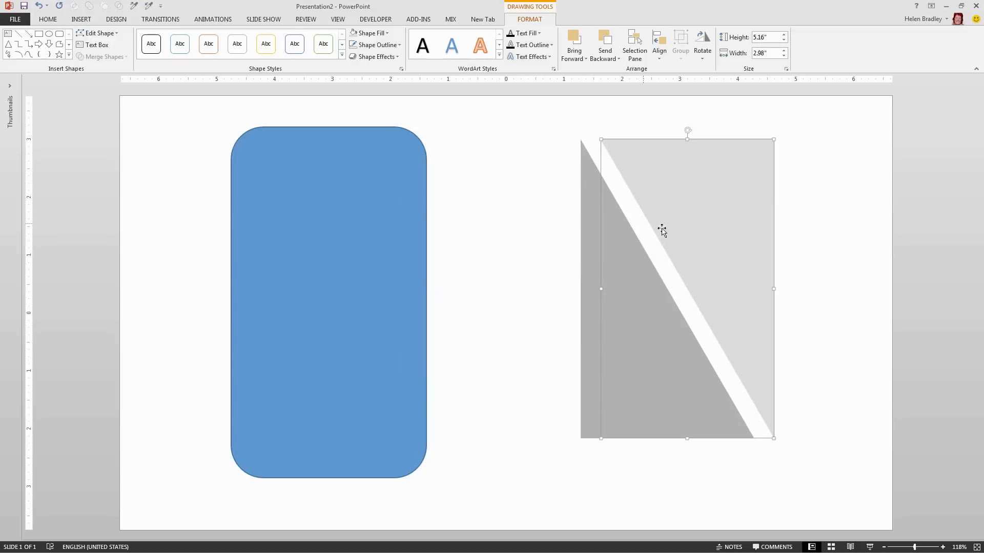
# Close the gap between the two grey triangles and move them together onto the blue rounded rectangle as its screen.
pyautogui.moveTo(725, 224); pyautogui.dragTo(705, 226)
pyautogui.moveTo(777, 485); pyautogui.dragTo(493, 67)
pyautogui.moveTo(612, 251); pyautogui.dragTo(284, 292)
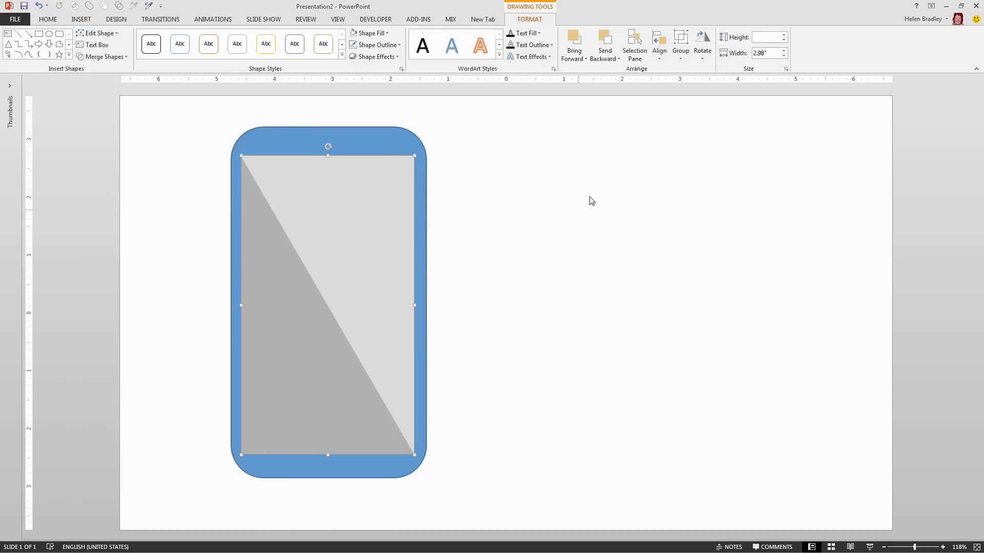
# Group the two grey triangles into a single screen object.
pyautogui.click(681, 51)
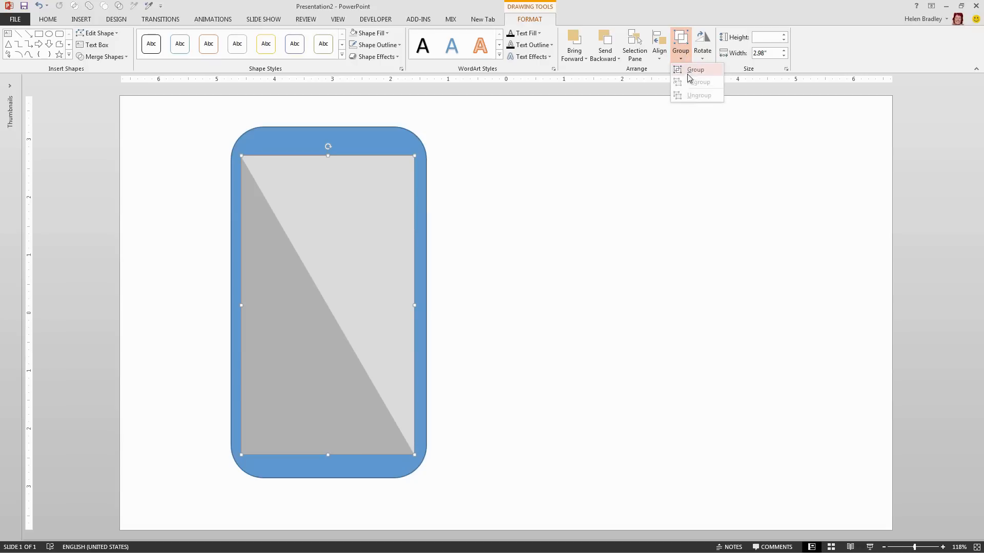
pyautogui.click(693, 71)
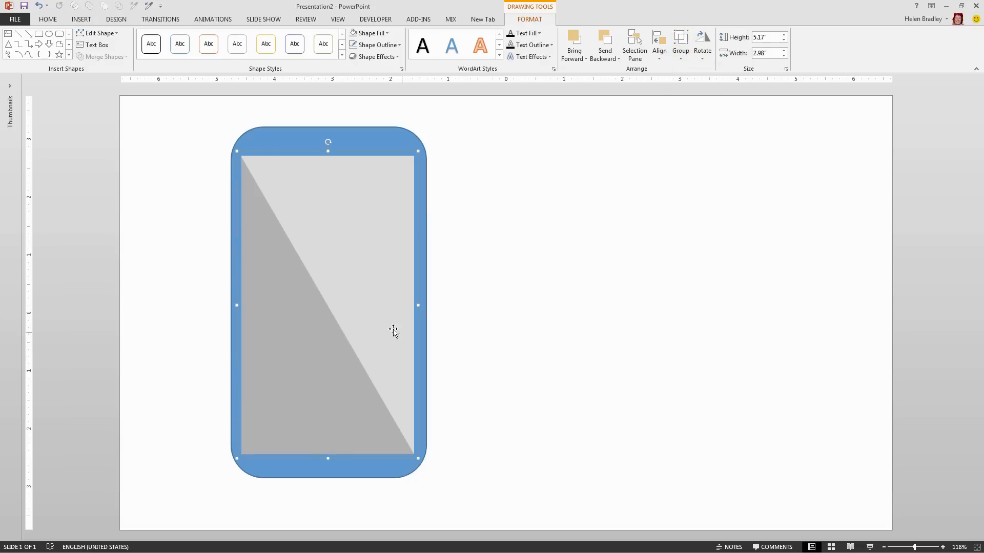
pyautogui.click(540, 422)
# Align the grouped screen and the blue rounded rectangle to each other with Align Center.
pyautogui.moveTo(448, 467); pyautogui.dragTo(302, 400)
pyautogui.moveTo(447, 513)
pyautogui.mouseDown()
pyautogui.moveTo(205, 213)
pyautogui.moveTo(208, 104)
pyautogui.mouseUp()
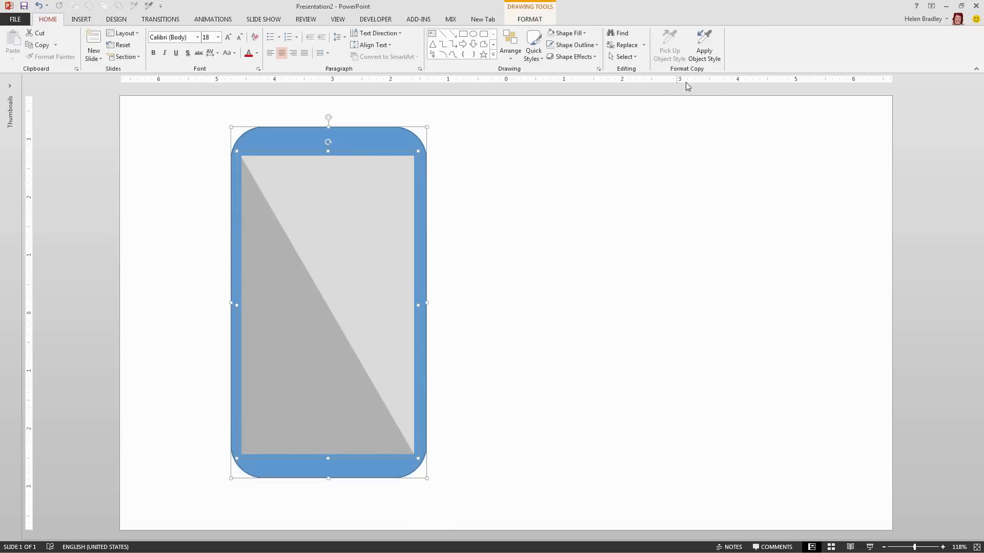
pyautogui.click(529, 19)
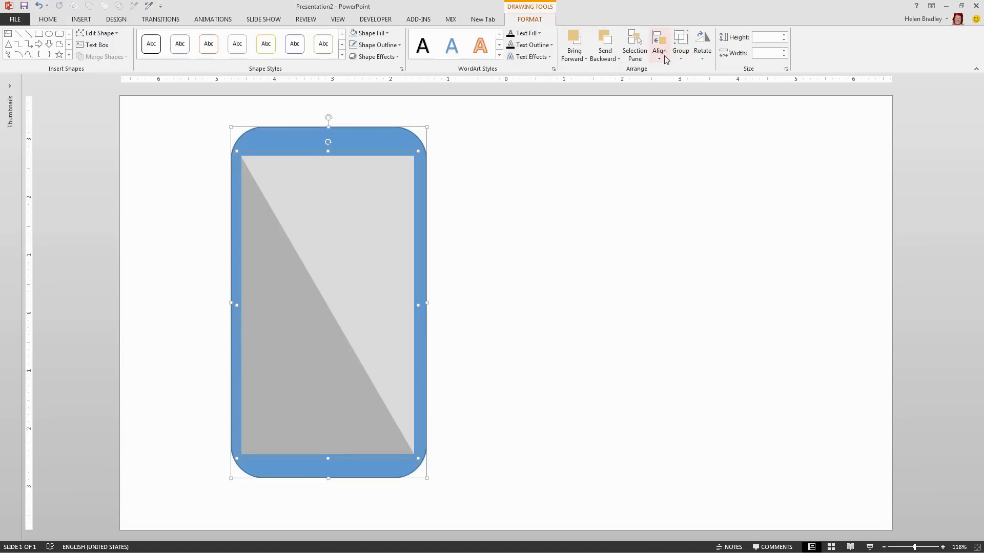
pyautogui.click(660, 48)
pyautogui.click(683, 82)
pyautogui.click(496, 303)
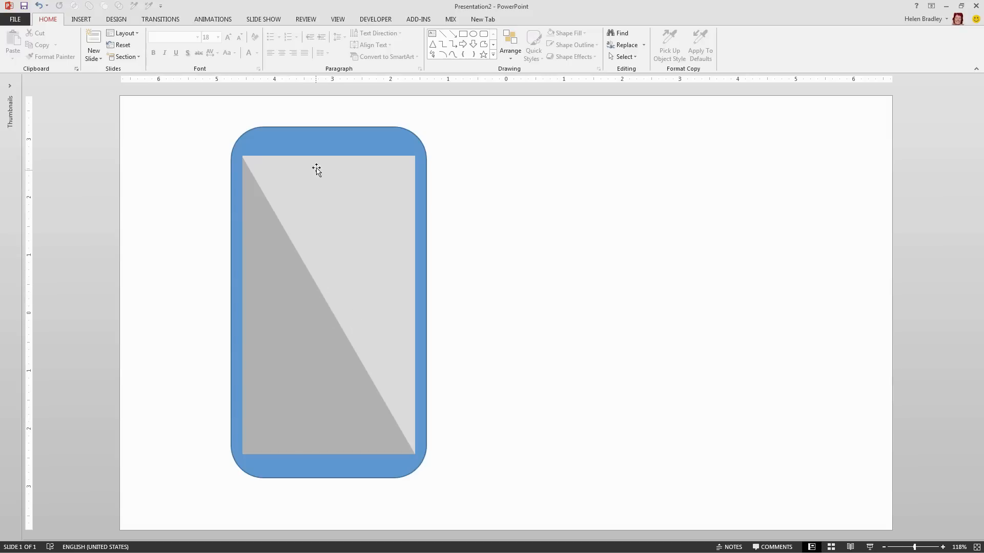
# Apply the black colored-fill shape style to the rounded rectangle behind the screen.
pyautogui.doubleClick(315, 140)
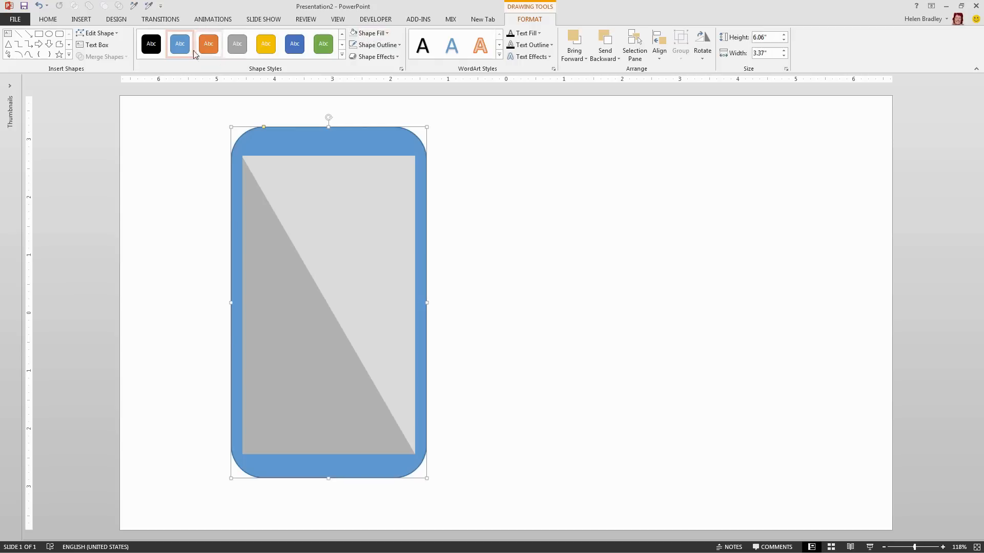
pyautogui.click(151, 43)
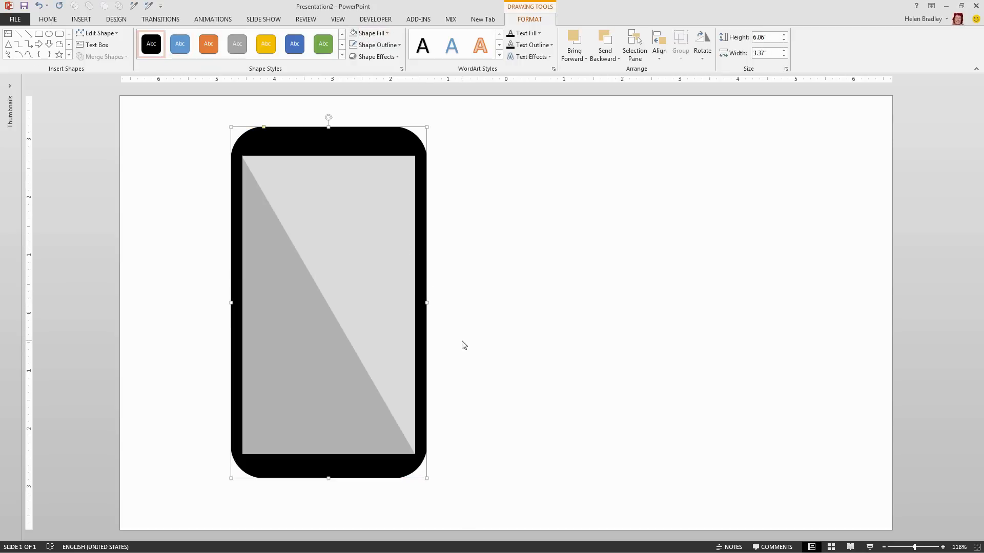
# Draw a thin rectangle about 0.5" wide and 0.06" high beside the phone, with the screen's darker grey fill and no outline.
pyautogui.click(39, 34)
pyautogui.moveTo(478, 241); pyautogui.dragTo(509, 244)
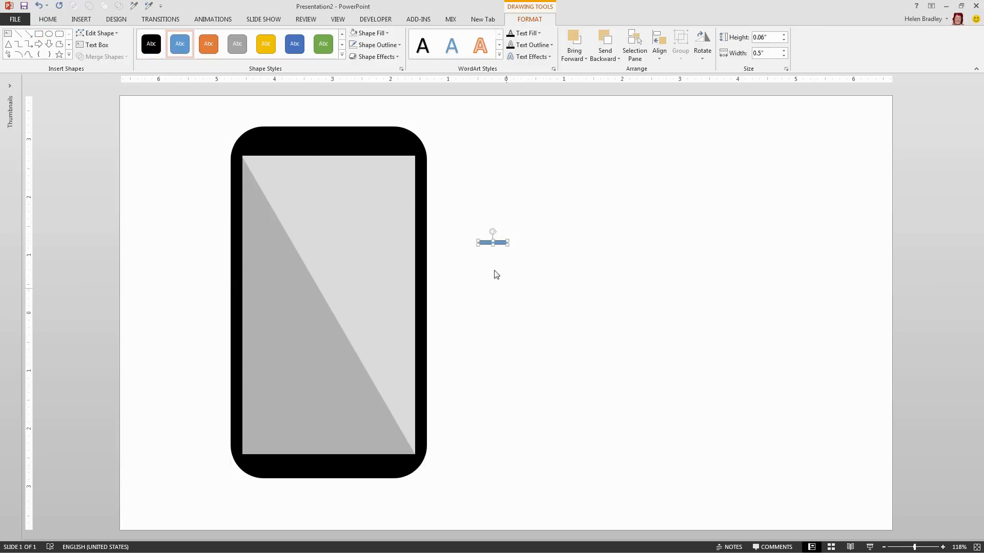
pyautogui.click(371, 32)
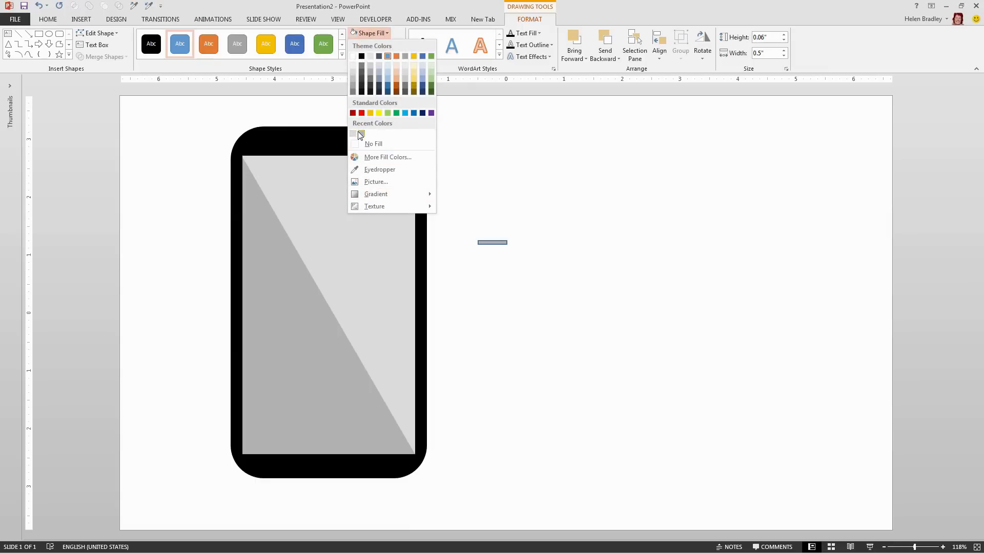
pyautogui.click(362, 133)
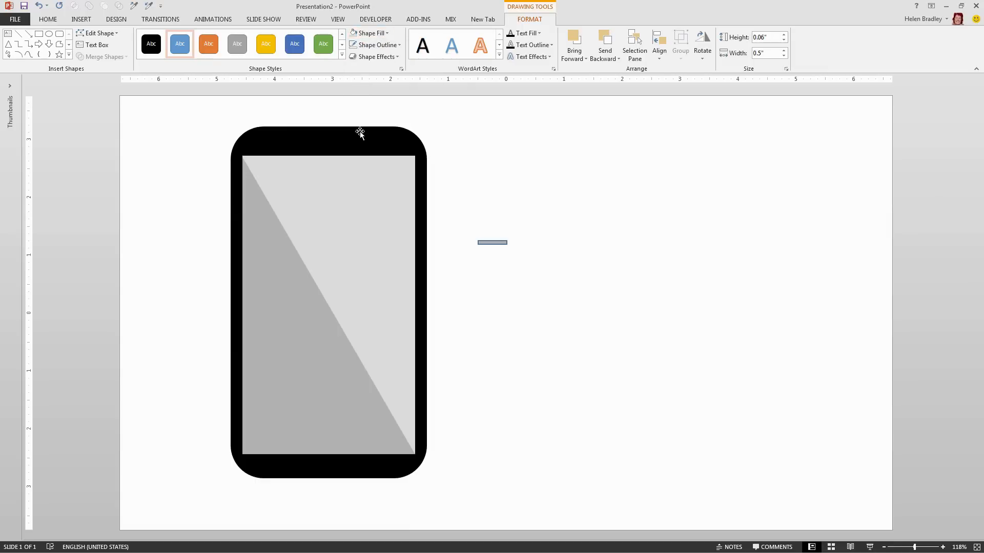
pyautogui.click(378, 50)
pyautogui.click(377, 151)
# Move the thin grey bar into the black border above the screen and center-align it with the phone body.
pyautogui.moveTo(489, 244); pyautogui.dragTo(323, 140)
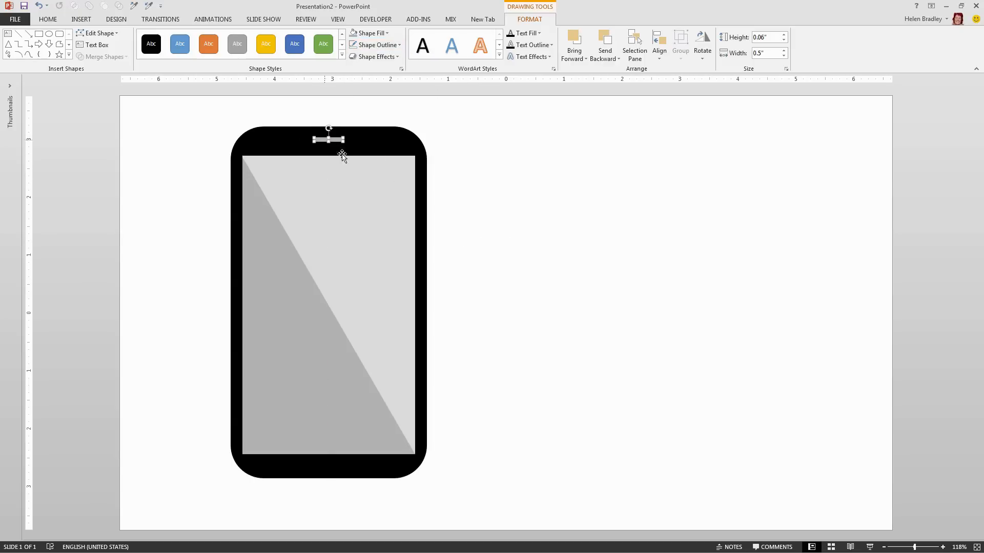
pyautogui.click(204, 111)
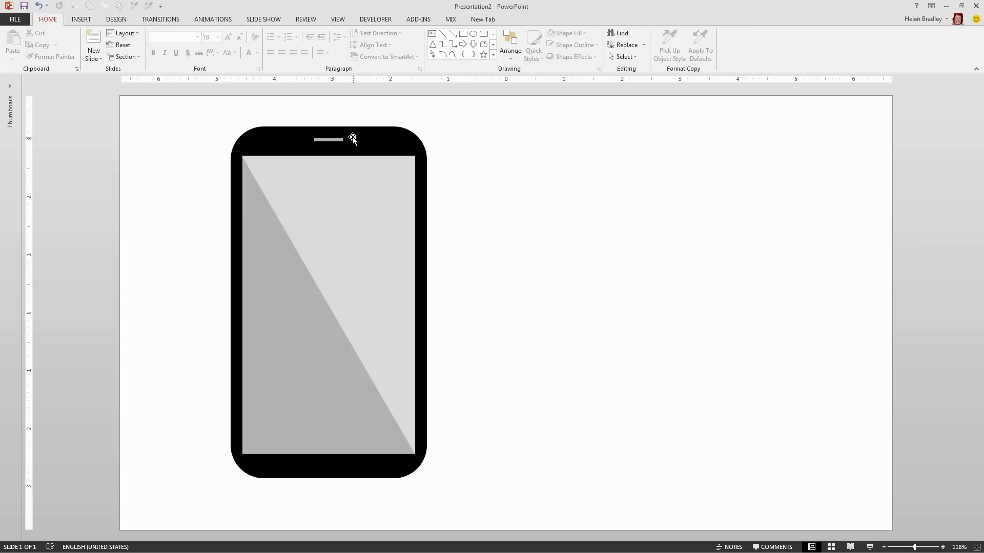
pyautogui.click(352, 137)
pyautogui.keyDown('shift'); pyautogui.click(331, 139); pyautogui.keyUp('shift')
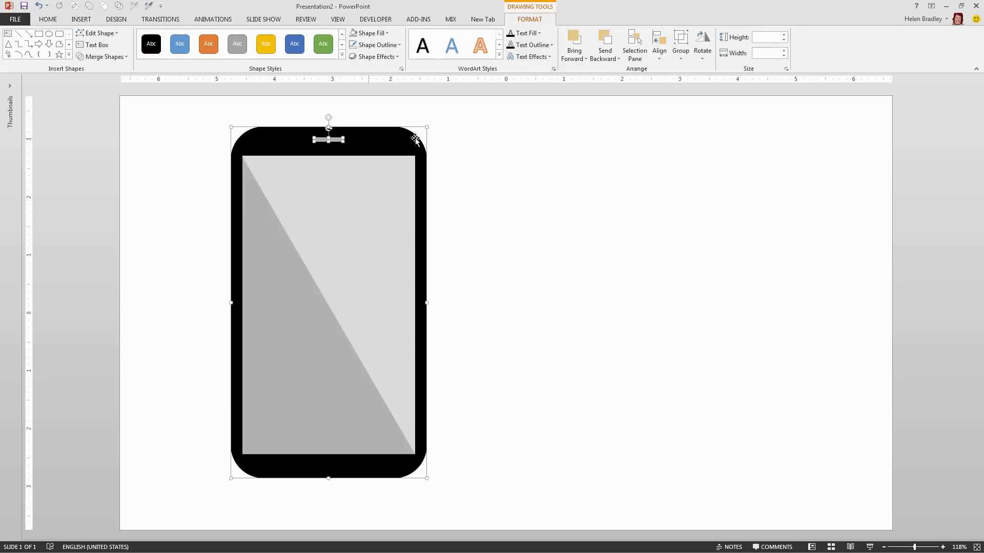
pyautogui.click(659, 51)
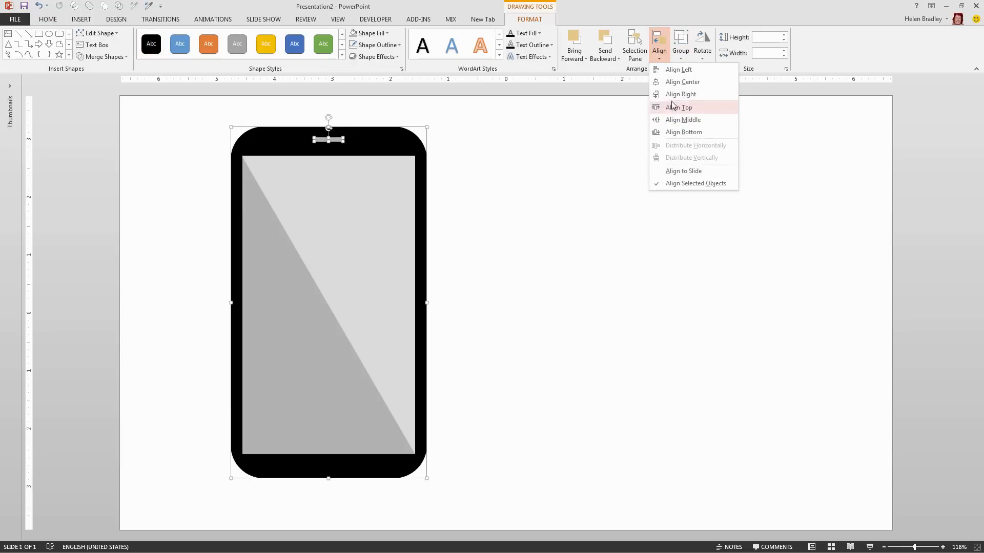
pyautogui.click(669, 82)
pyautogui.click(534, 200)
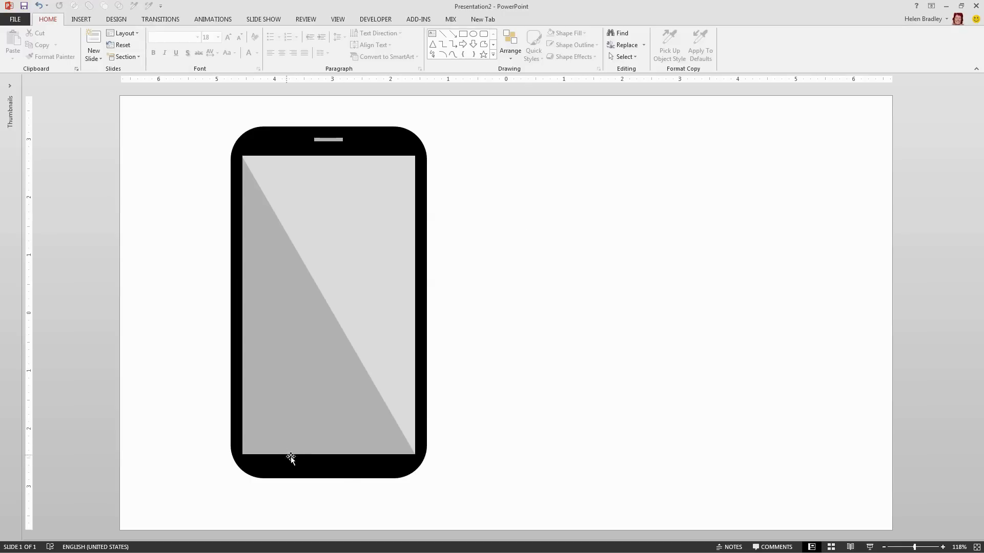
# Draw an ellipse about 0.77" wide and 0.92" high beside the phone and place a duplicate slightly lower over it.
pyautogui.click(493, 54)
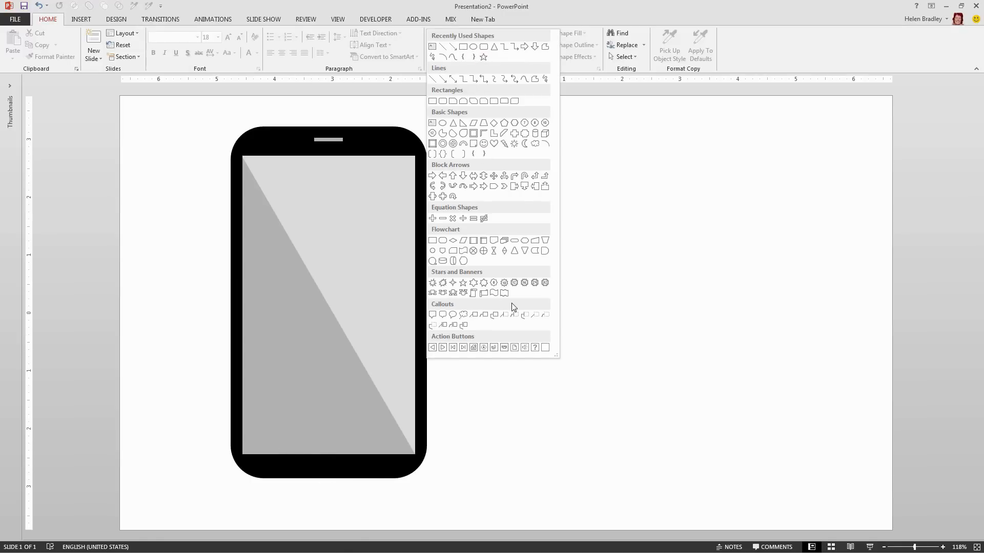
pyautogui.click(473, 47)
pyautogui.moveTo(515, 264)
pyautogui.mouseDown()
pyautogui.moveTo(565, 315)
pyautogui.moveTo(547, 297)
pyautogui.mouseUp()
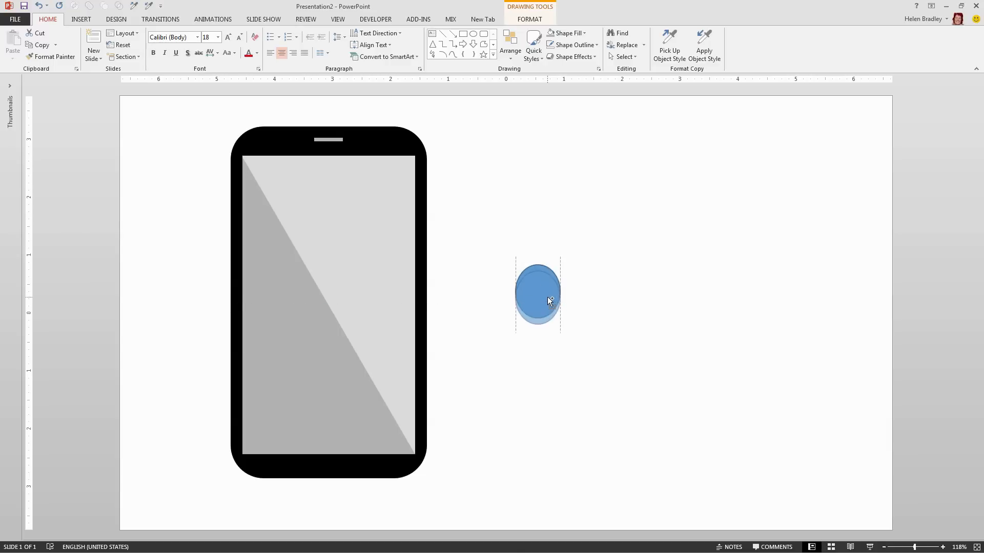
pyautogui.click(585, 323)
# Subtract the lower ellipse from the upper one to leave a crescent-shaped arc.
pyautogui.click(533, 266)
pyautogui.moveTo(589, 365); pyautogui.dragTo(502, 232)
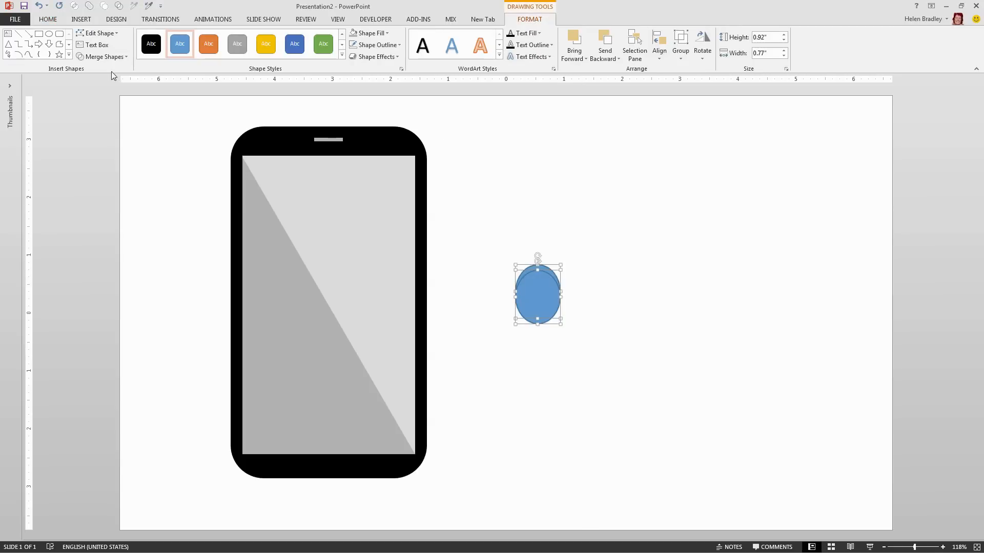
pyautogui.click(102, 57)
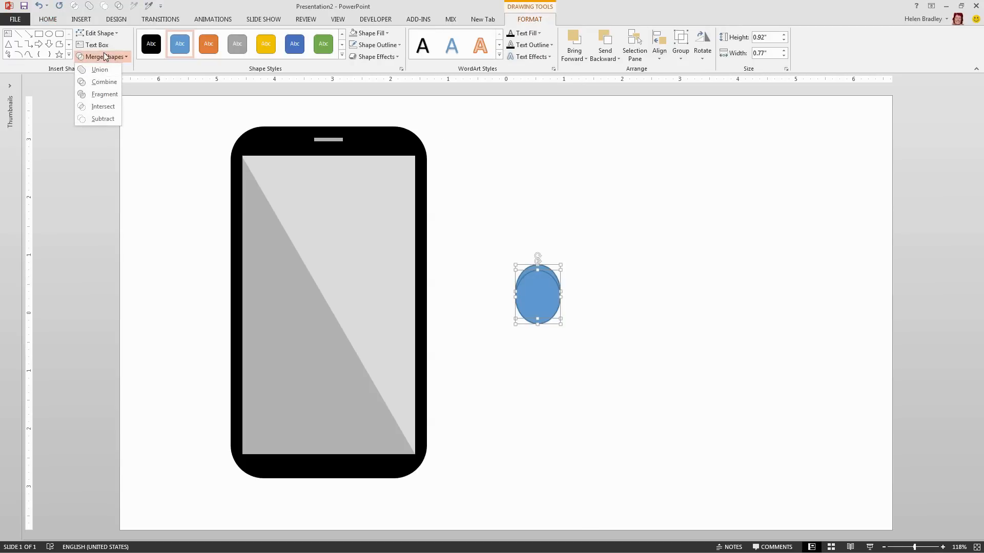
pyautogui.click(99, 121)
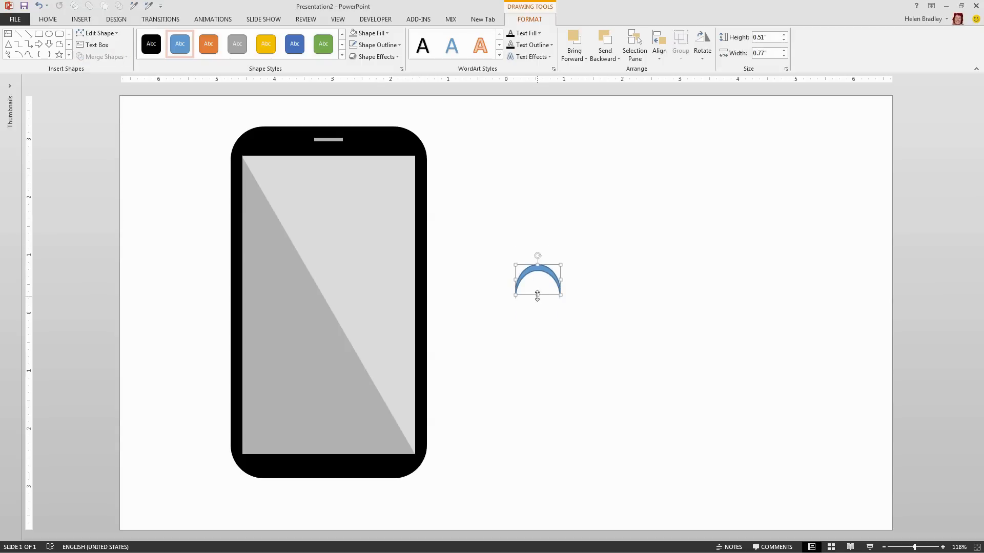
# Shrink the arc to about 0.57" wide and 0.26" high and give it the screen's darker grey fill with no outline.
pyautogui.moveTo(537, 296); pyautogui.dragTo(541, 277)
pyautogui.click(371, 33)
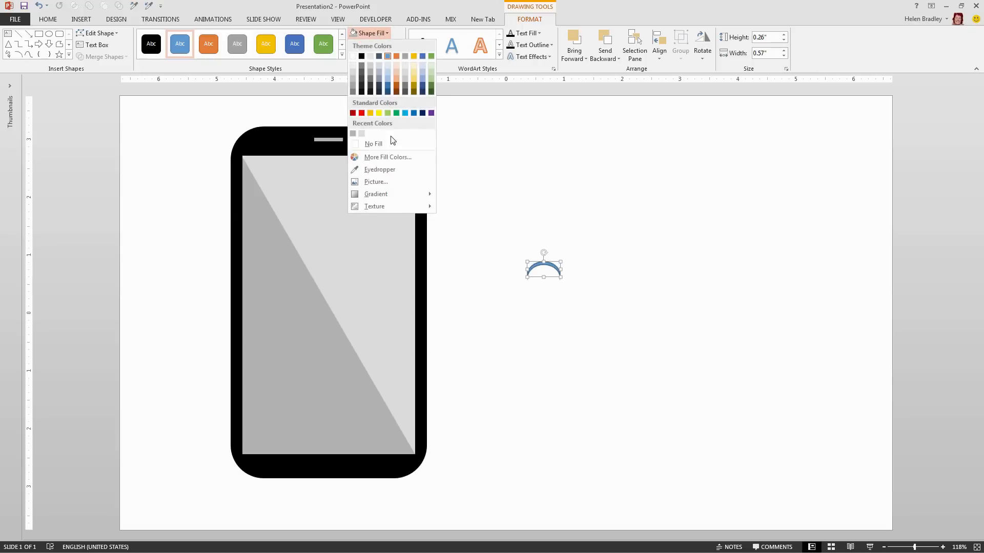
pyautogui.click(352, 134)
pyautogui.click(377, 46)
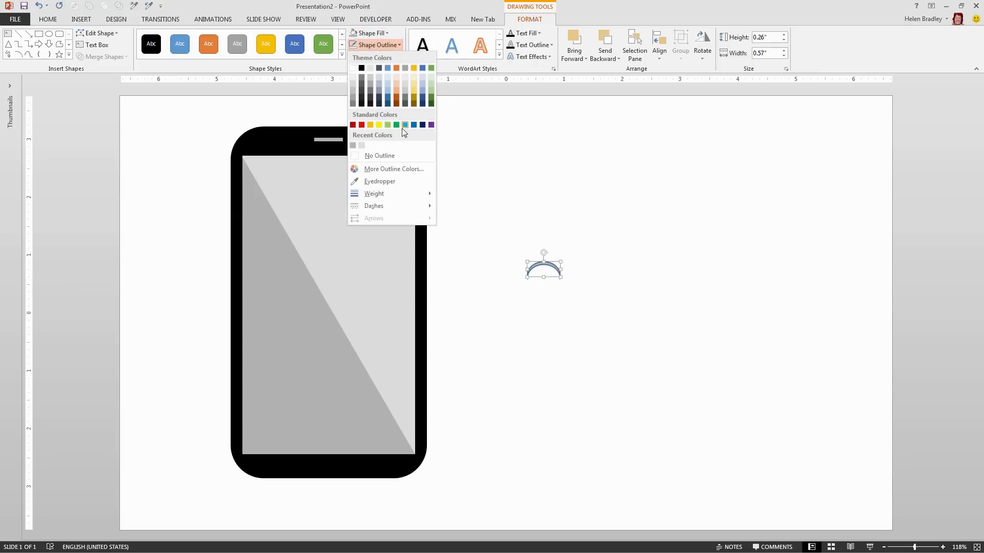
pyautogui.click(383, 155)
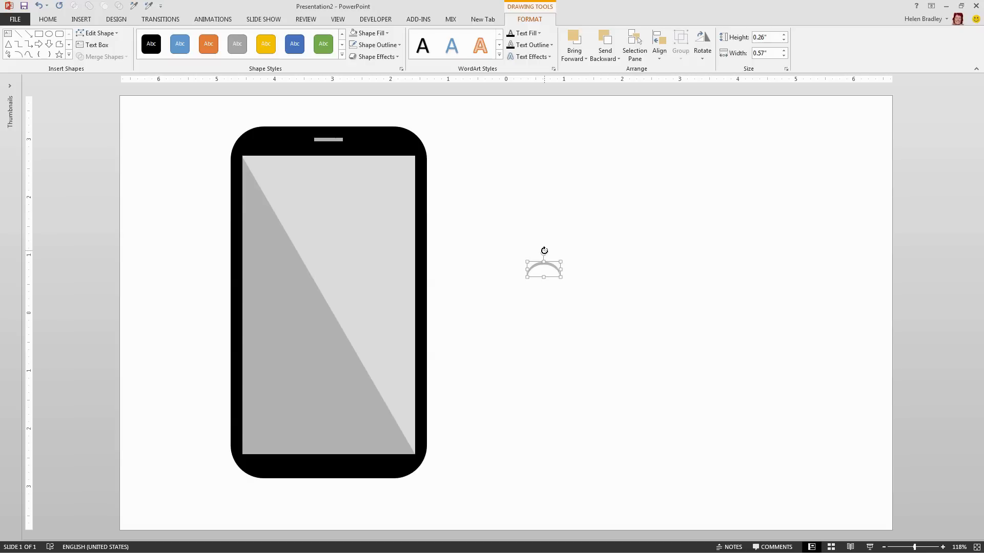
# Rotate the arc upside down and move it into the black border below the phone's screen.
pyautogui.moveTo(544, 253); pyautogui.dragTo(533, 327)
pyautogui.moveTo(544, 286); pyautogui.dragTo(328, 471)
# Center-align all the phone's shapes with one another and group them into a single object.
pyautogui.moveTo(469, 516)
pyautogui.mouseDown()
pyautogui.moveTo(164, 235)
pyautogui.moveTo(164, 82)
pyautogui.mouseUp()
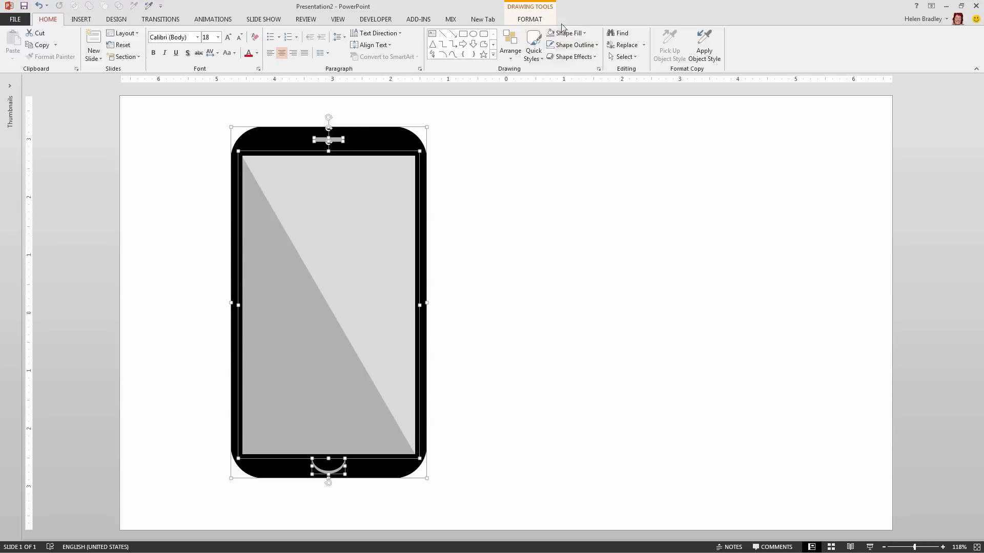
pyautogui.click(530, 19)
pyautogui.click(666, 50)
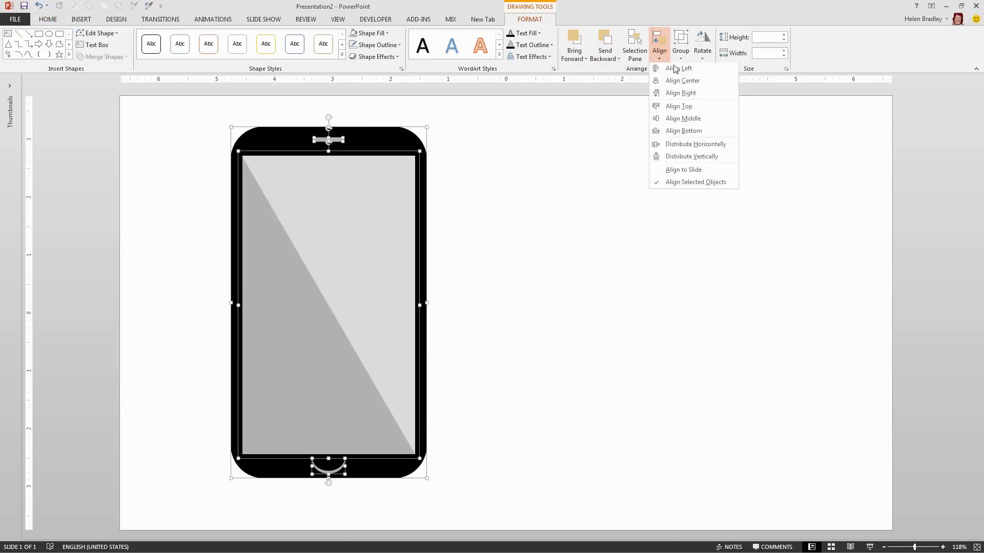
pyautogui.click(679, 84)
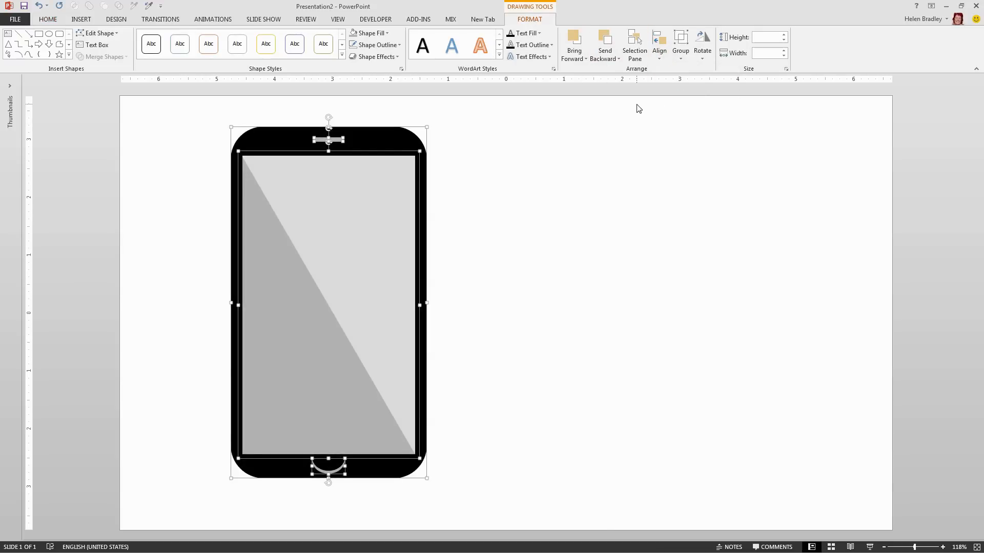
pyautogui.click(681, 50)
pyautogui.click(689, 70)
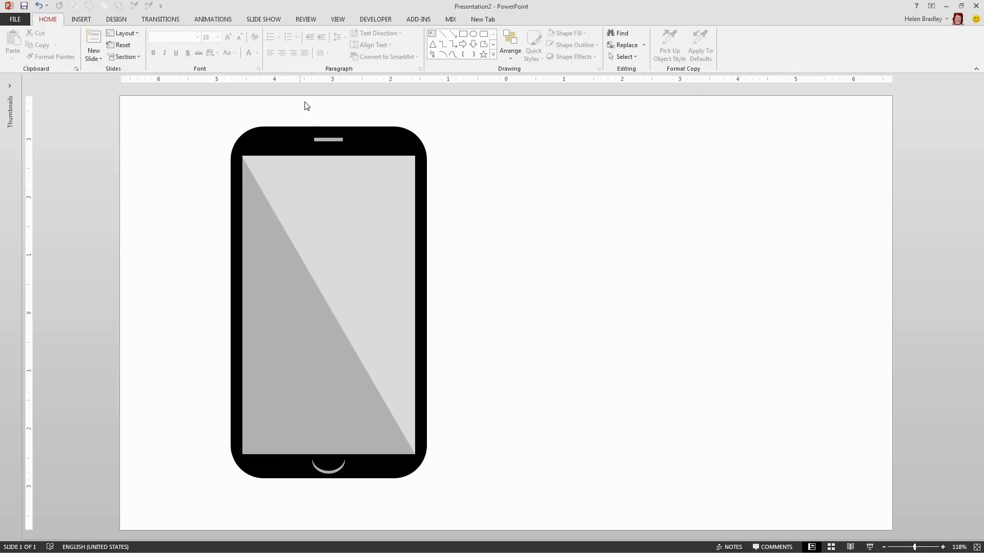
# Try moving the grouped phone across to the other half of the slide and rotating it.
pyautogui.click(345, 148)
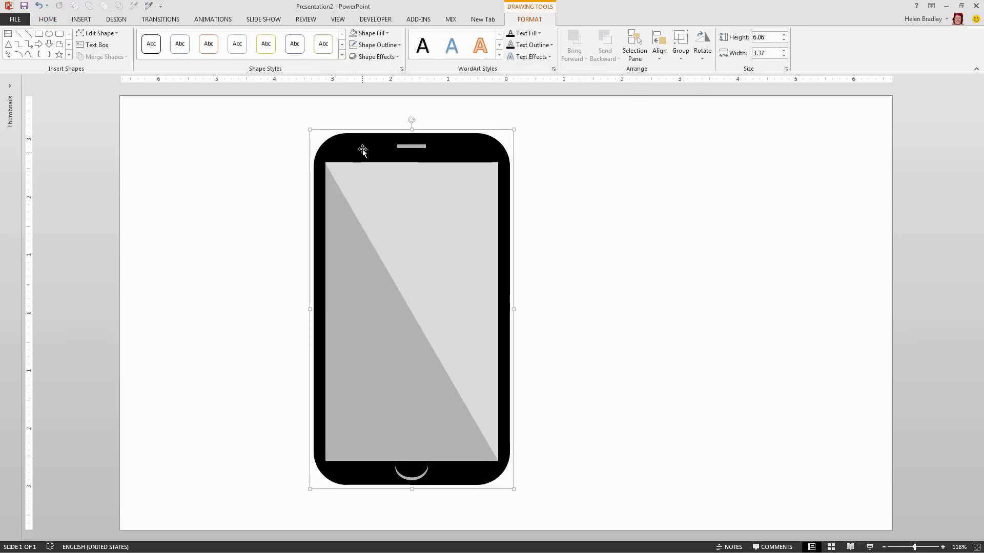
pyautogui.moveTo(362, 150); pyautogui.dragTo(618, 150)
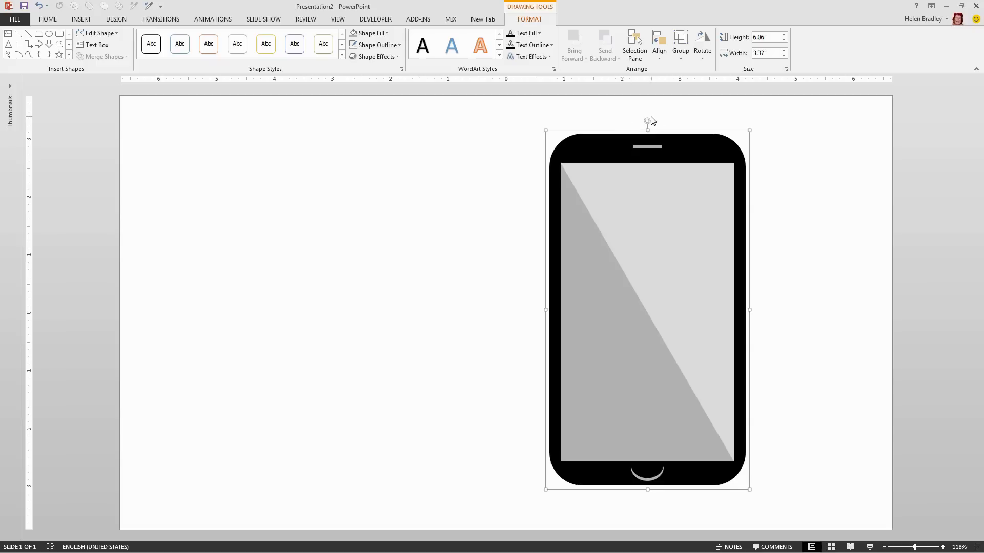
pyautogui.moveTo(647, 119)
pyautogui.mouseDown()
pyautogui.moveTo(738, 146)
pyautogui.moveTo(635, 110)
pyautogui.mouseUp()
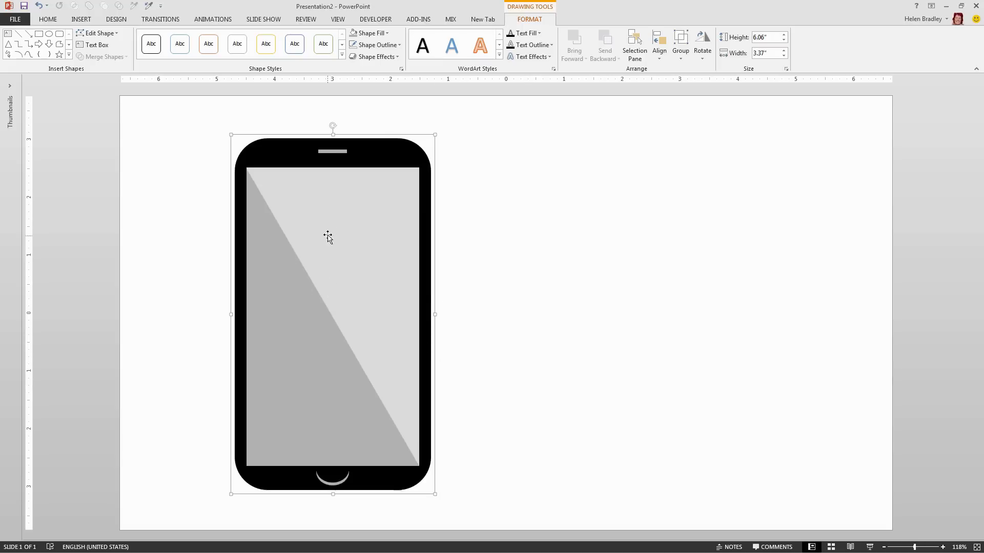
# Save the grouped phone as a PNG picture named tablet.png in the Pictures library.
pyautogui.rightClick(343, 279)
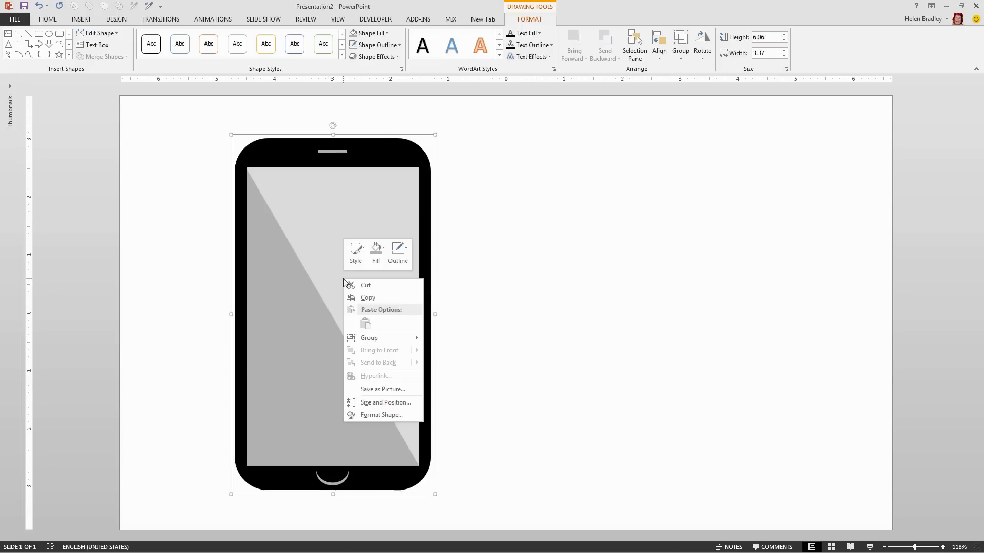
pyautogui.click(378, 389)
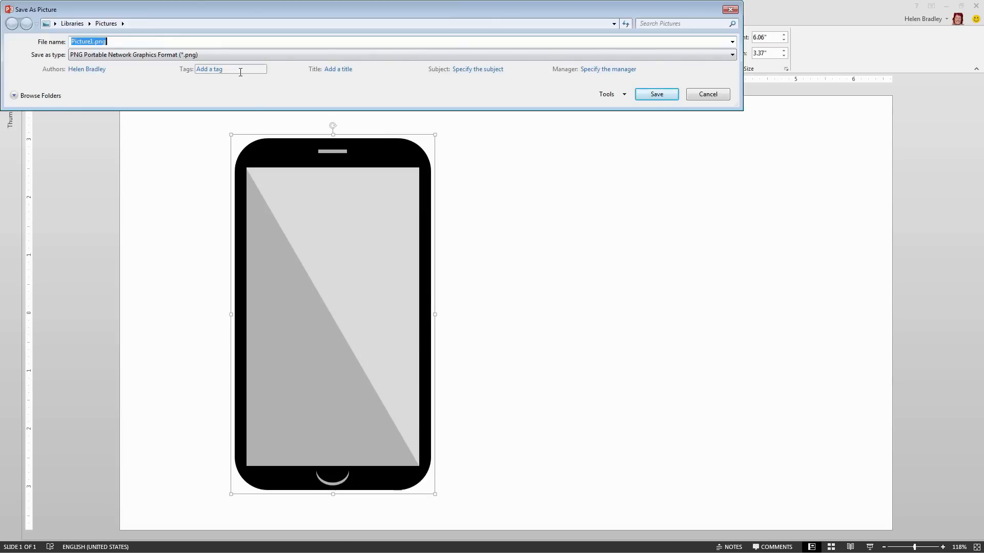
pyautogui.moveTo(162, 12); pyautogui.dragTo(256, 265)
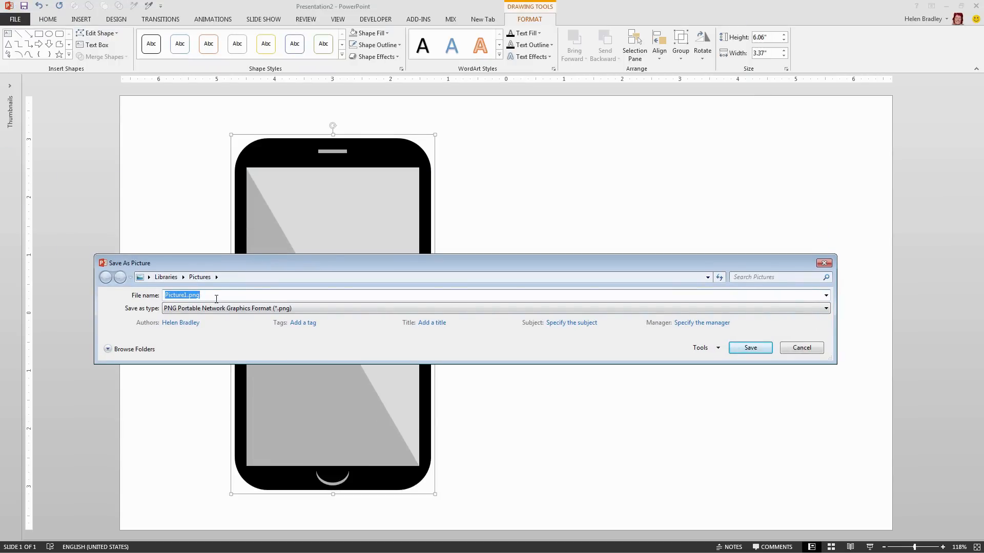
pyautogui.write('tablet.')
pyautogui.click(254, 309)
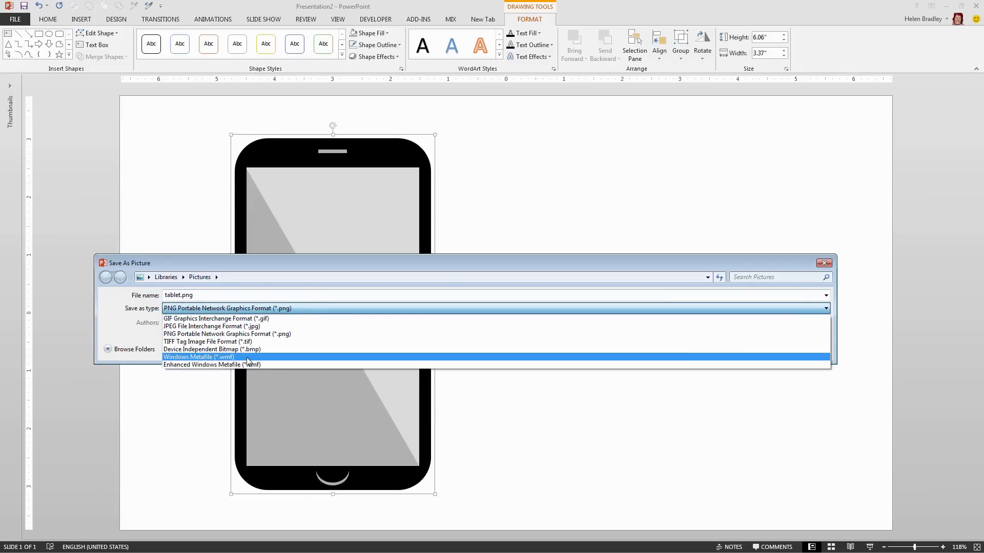
pyautogui.click(267, 309)
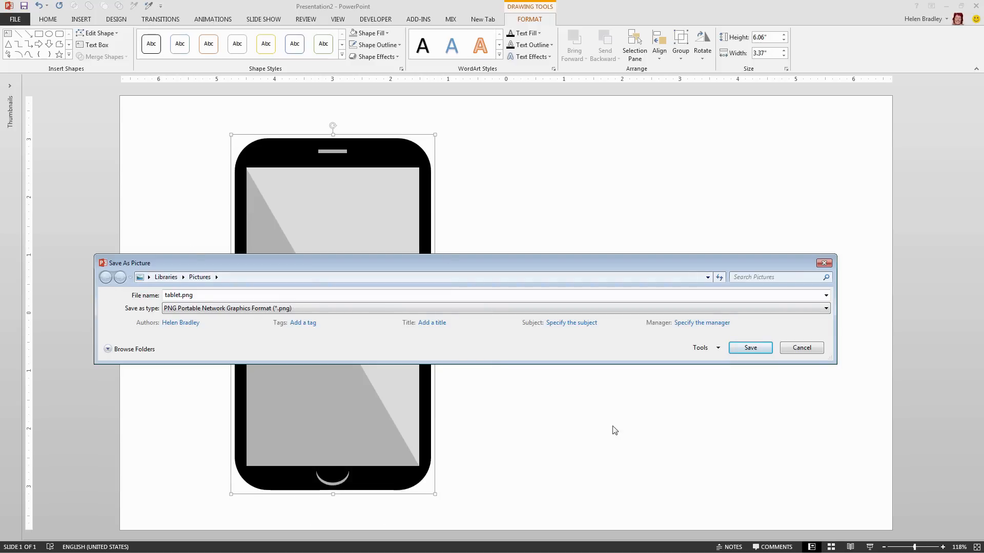
pyautogui.click(745, 351)
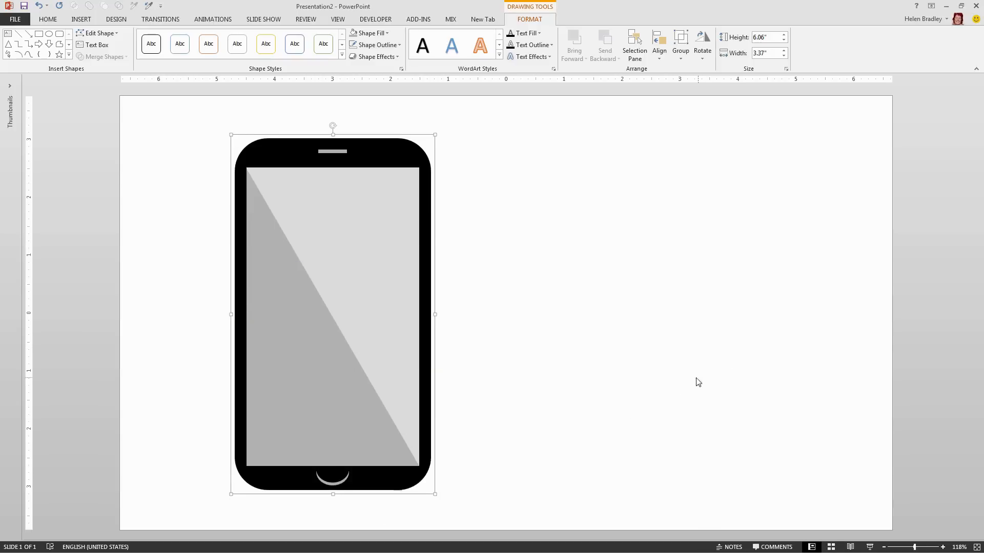
pyautogui.click(666, 371)
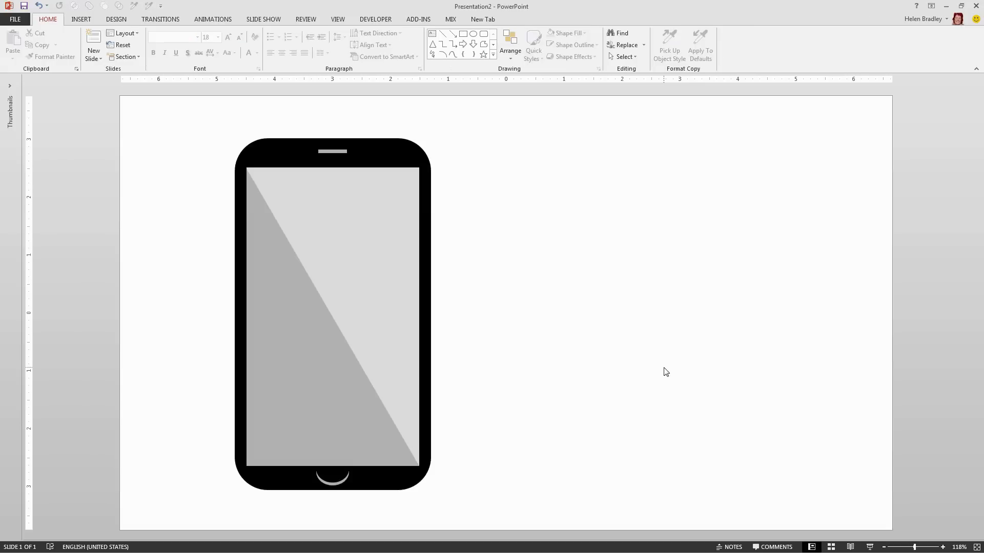